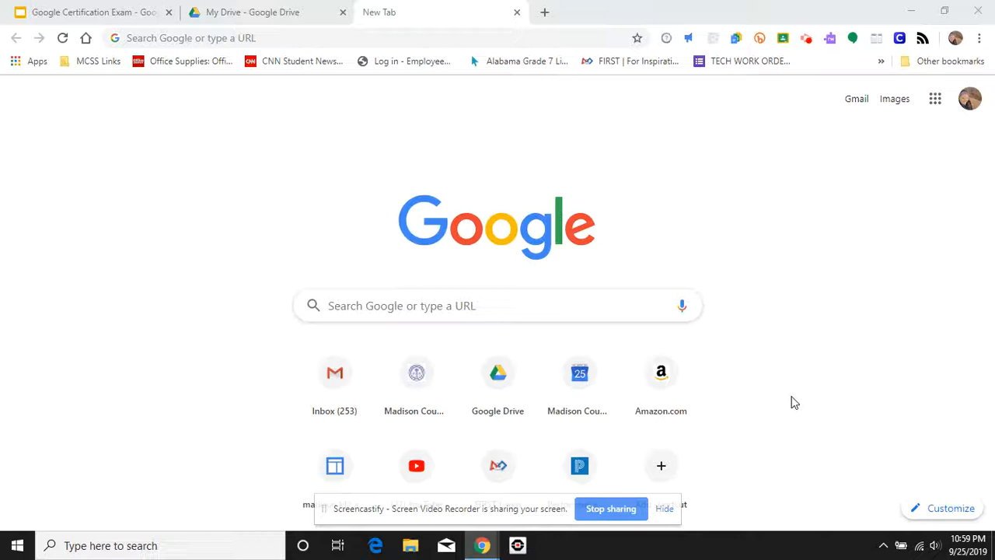
Browse the available Google apps and open Google Classroom
left_click(935, 99)
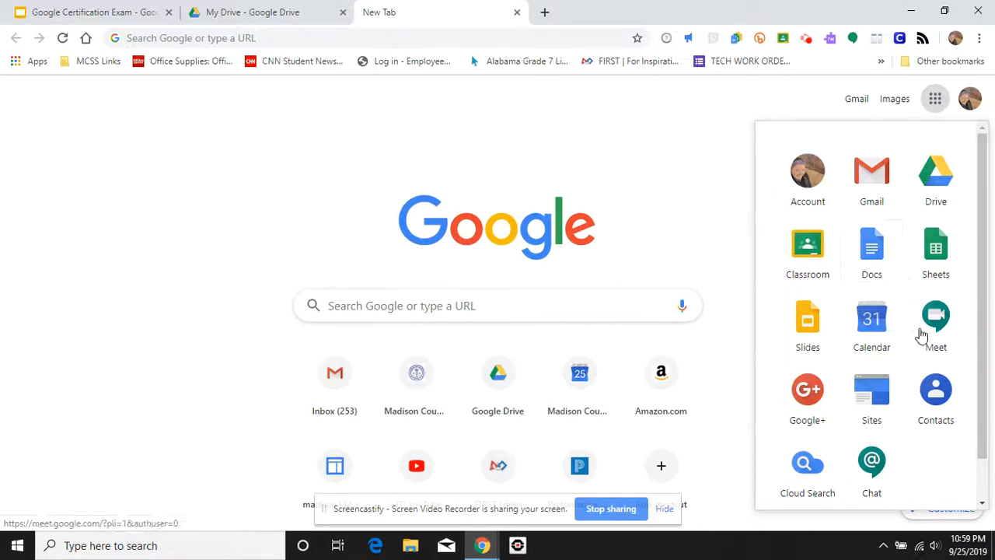
scroll(921, 334, "down", 2)
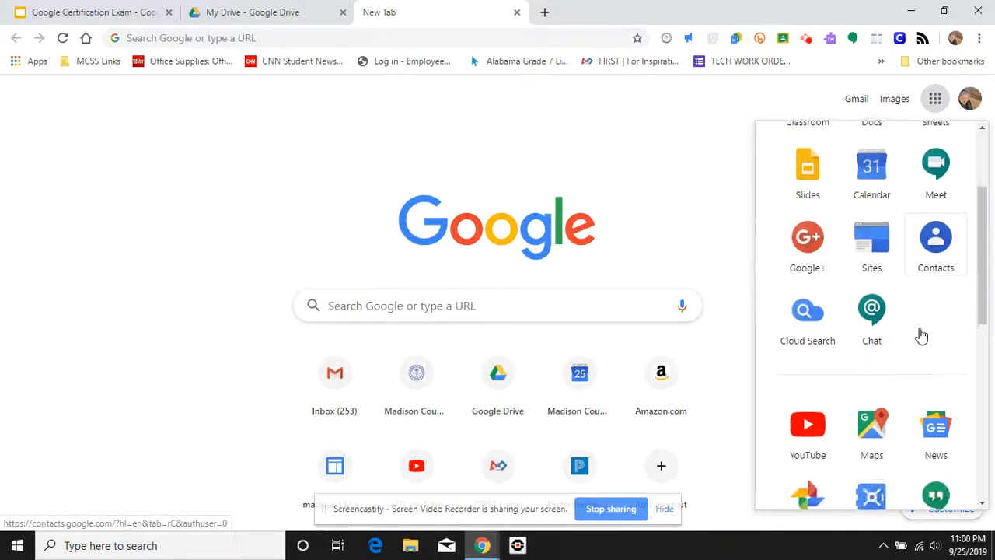
scroll(921, 334, "up", 2)
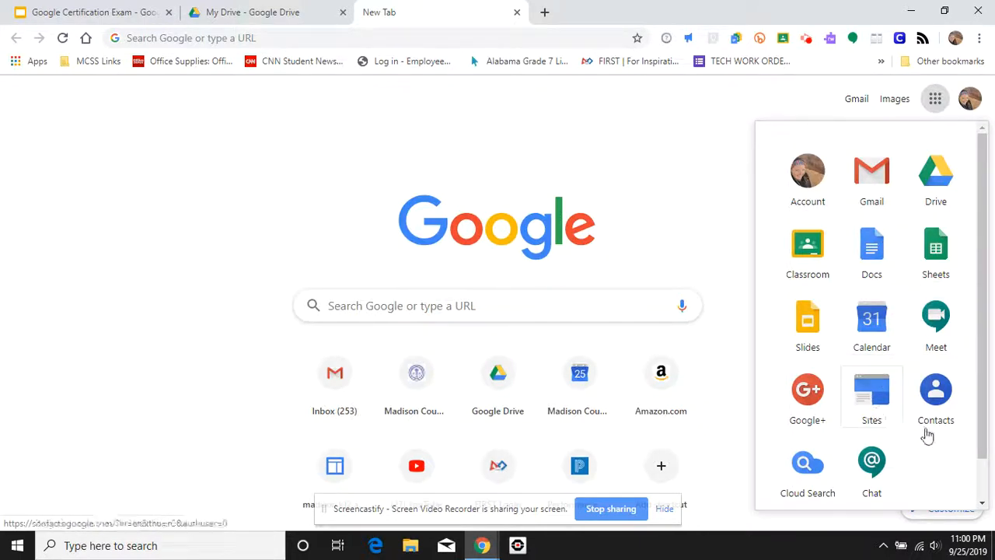
scroll(930, 438, "down", 3)
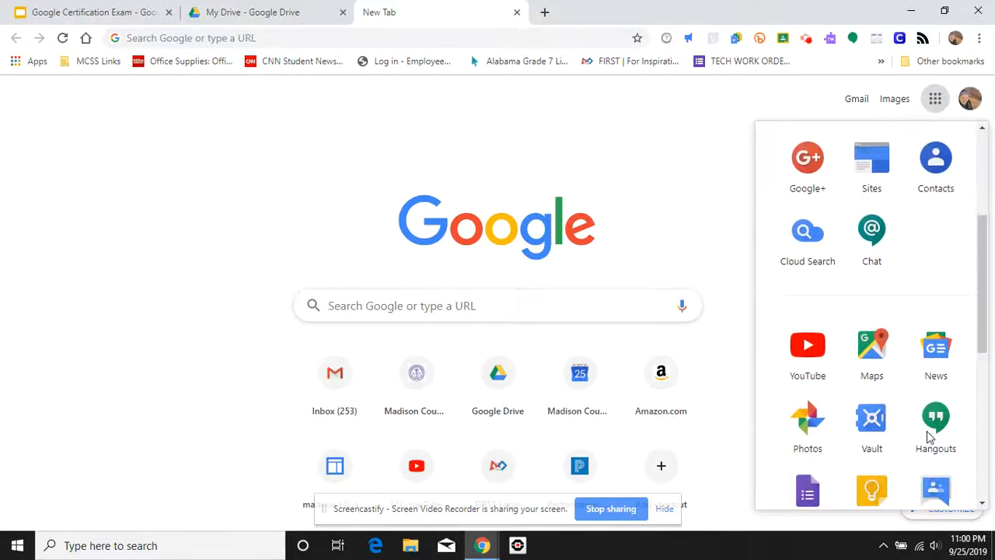
scroll(930, 437, "down", 2)
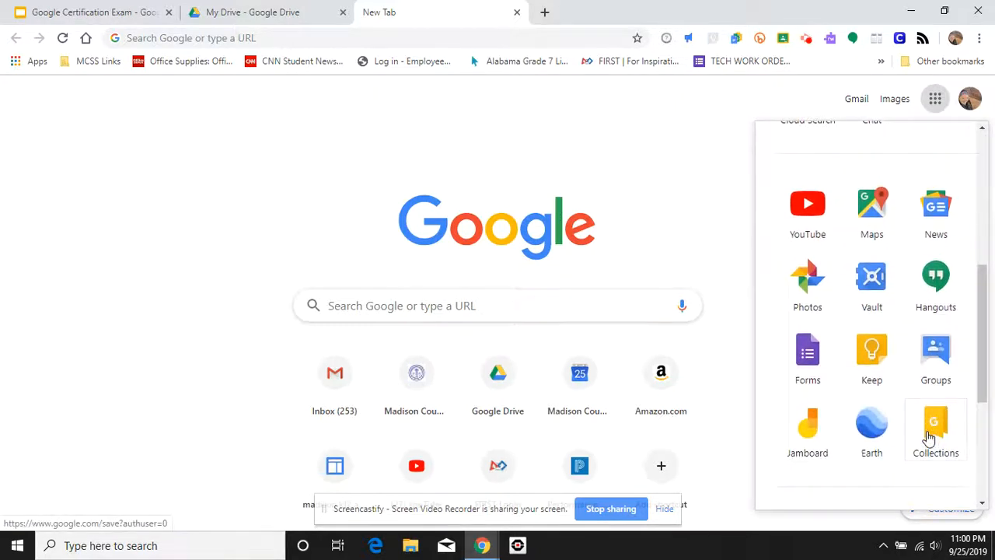
scroll(869, 424, "down", 1)
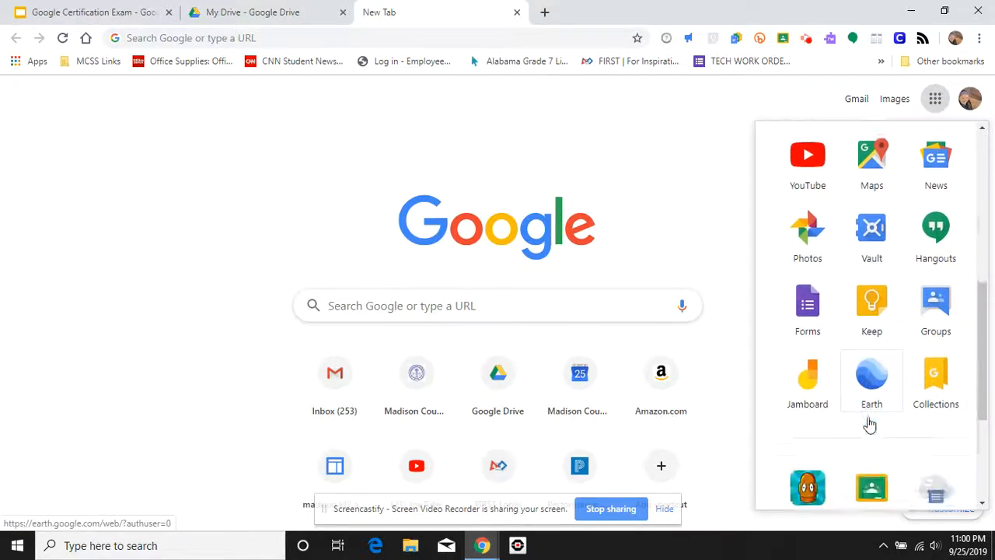
scroll(870, 423, "down", 3)
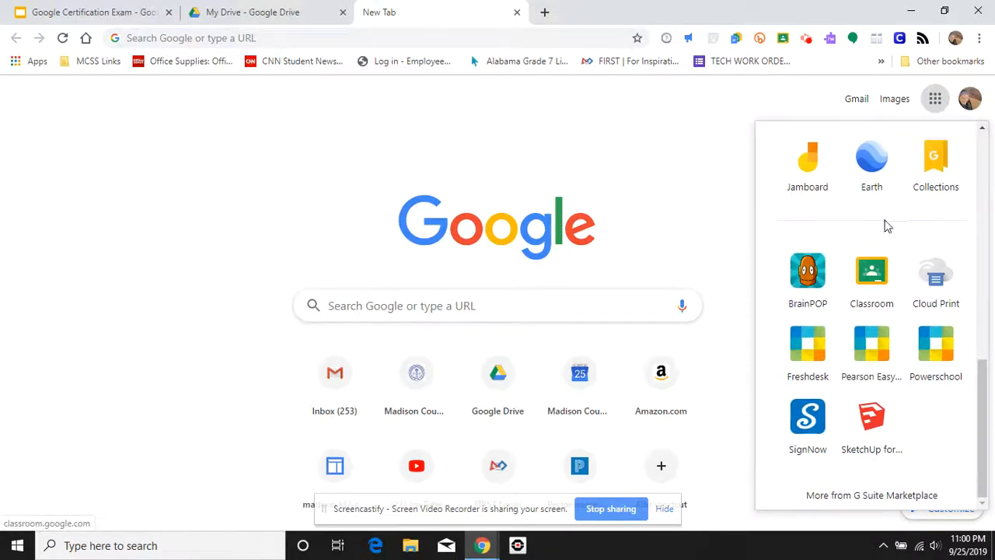
scroll(886, 225, "up", 6)
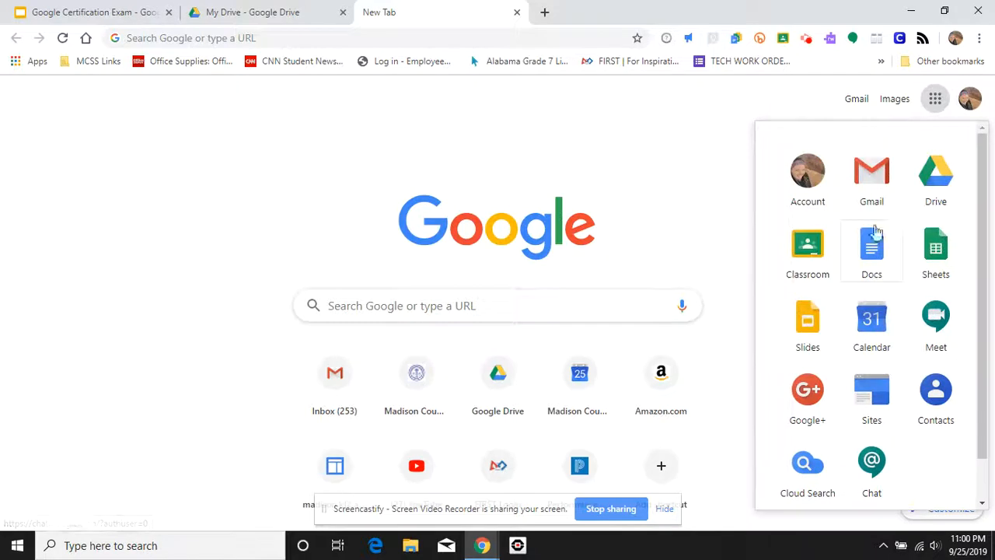
left_click(813, 256)
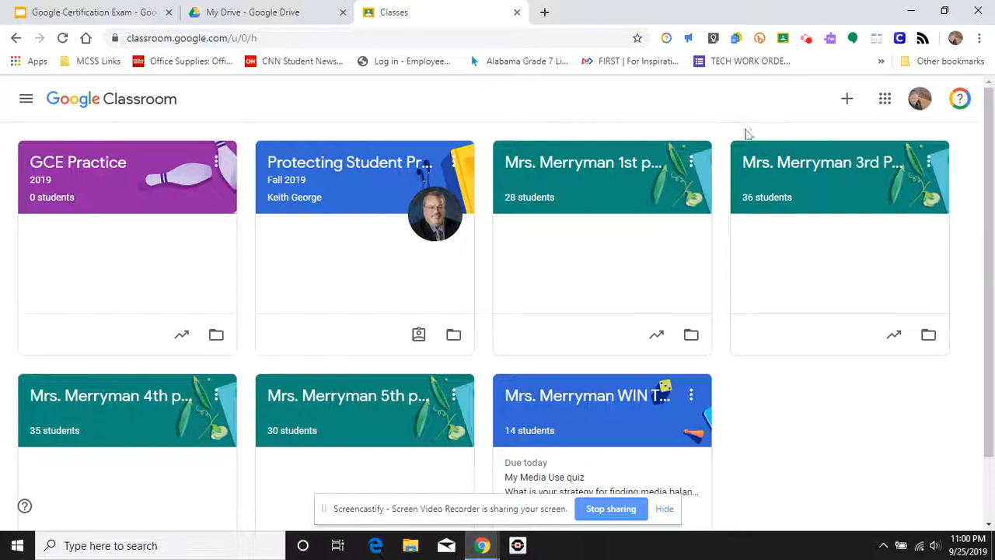
Fill in a new class as GCE Practice, section 2019, subject Technology Department (Professional Development), room 114, and discard it
left_click(849, 99)
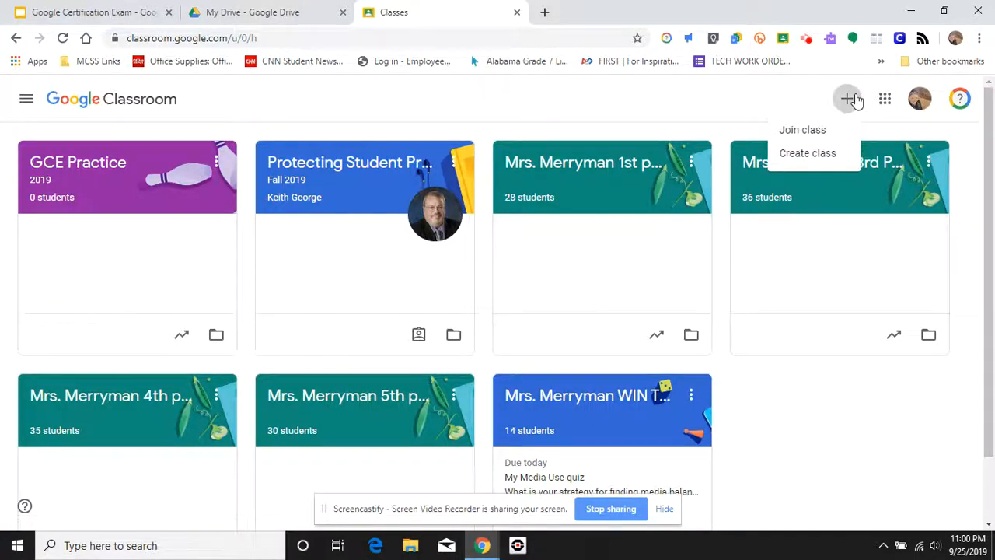
left_click(808, 155)
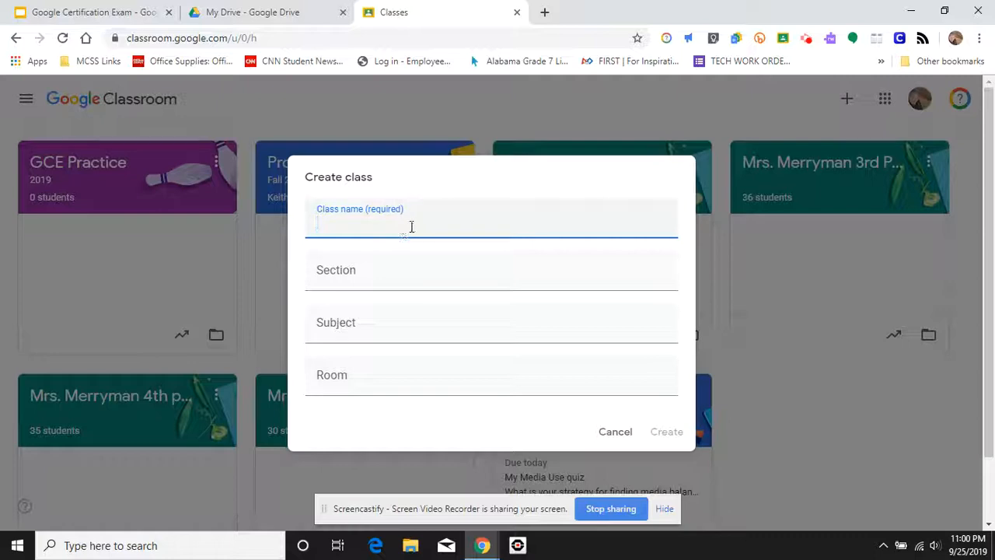
type("GCE PRactice")
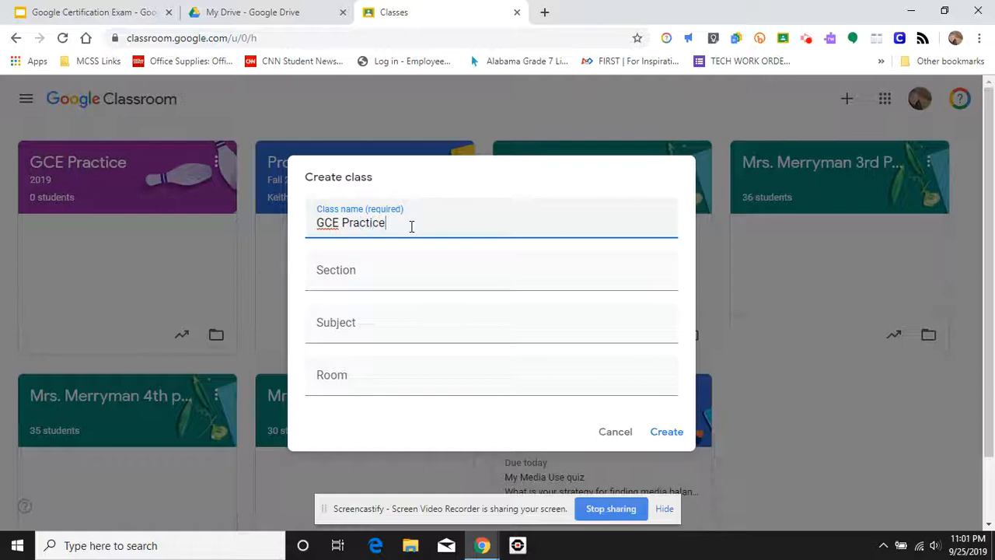
left_click(390, 274)
type("20")
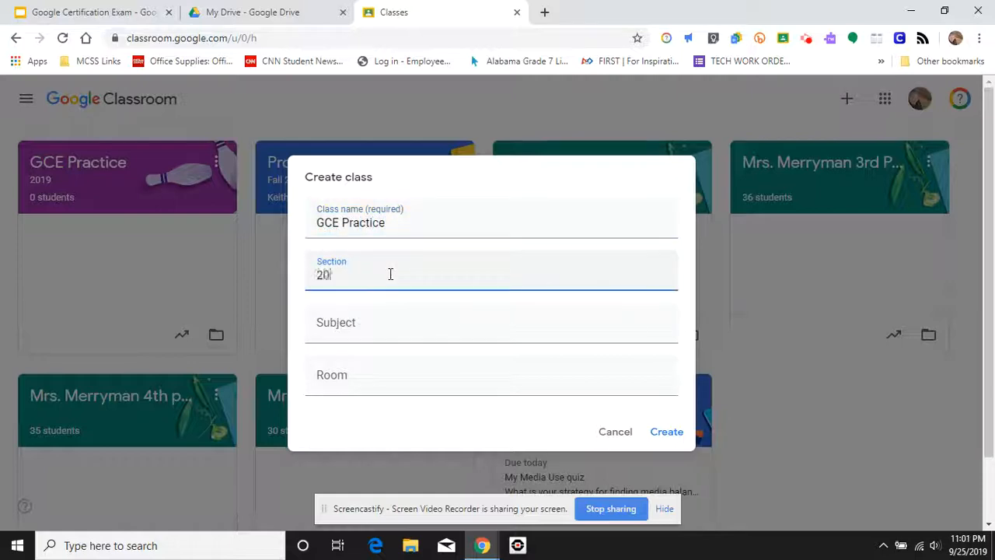
type("19")
left_click(366, 334)
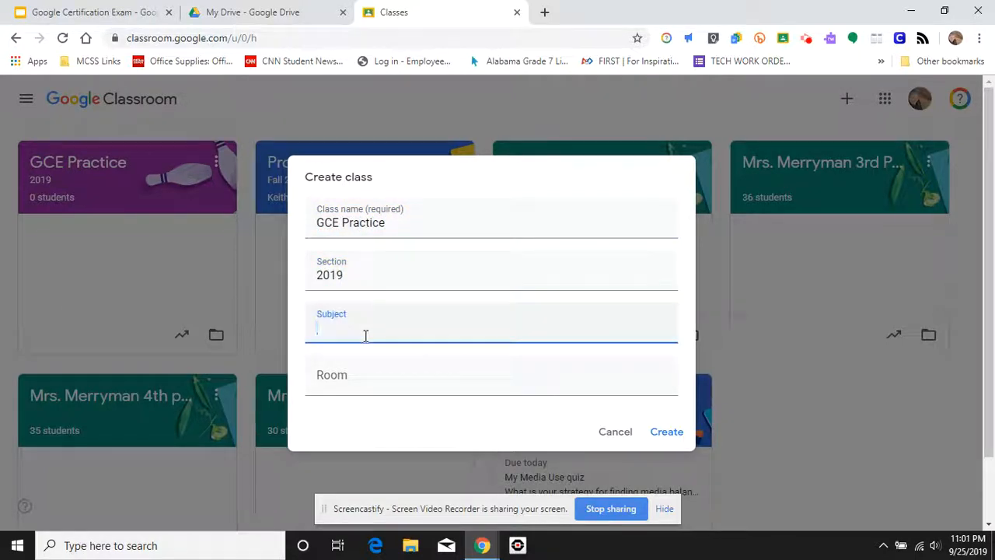
type("Tech")
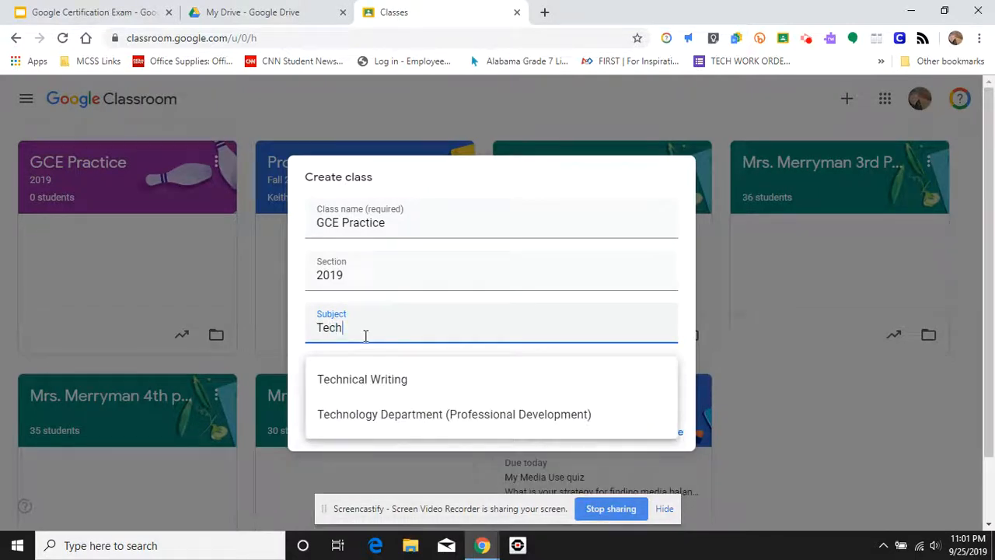
left_click(373, 415)
left_click(351, 387)
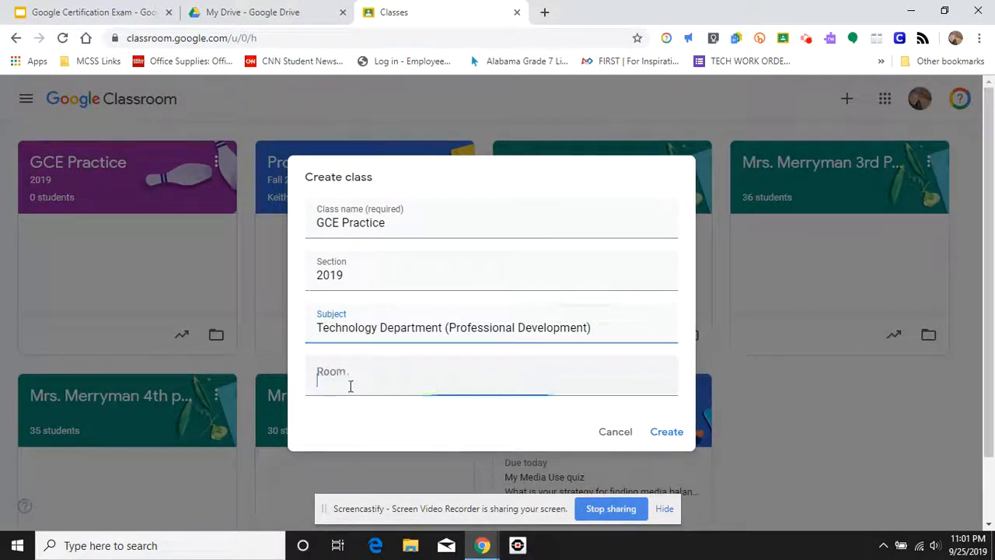
type("114")
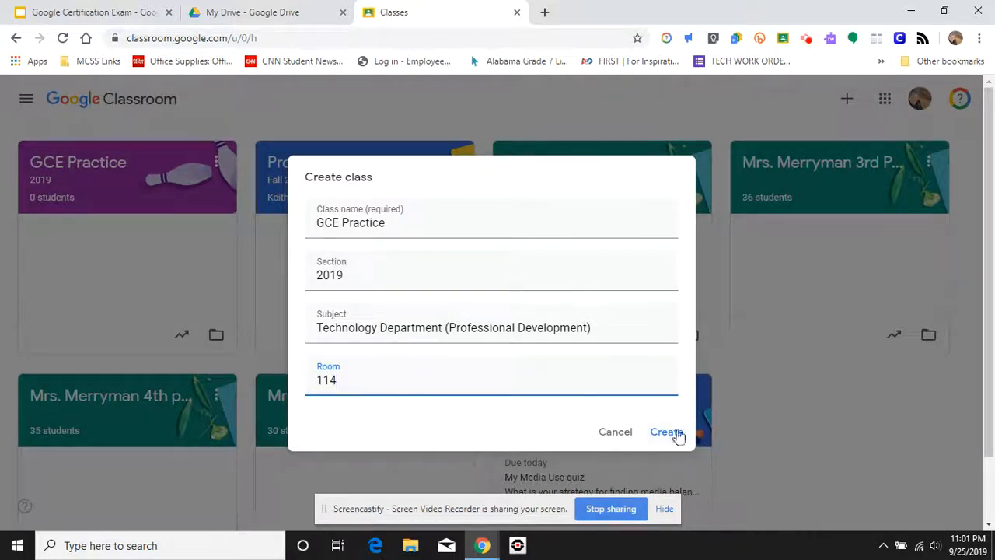
left_click(615, 434)
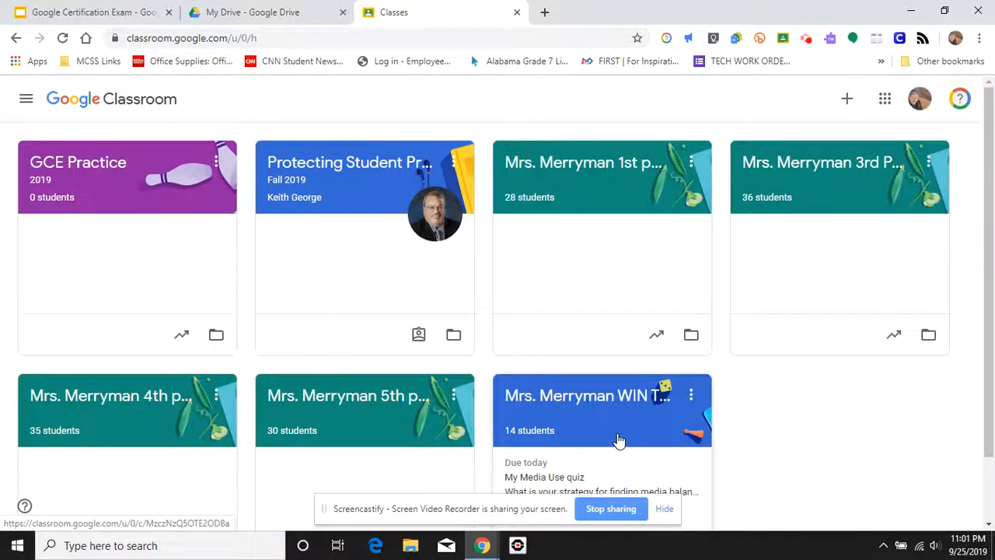
Open the GCE Practice class and set its theme to the grey General image with a tablet, phone and laptop
left_click(101, 176)
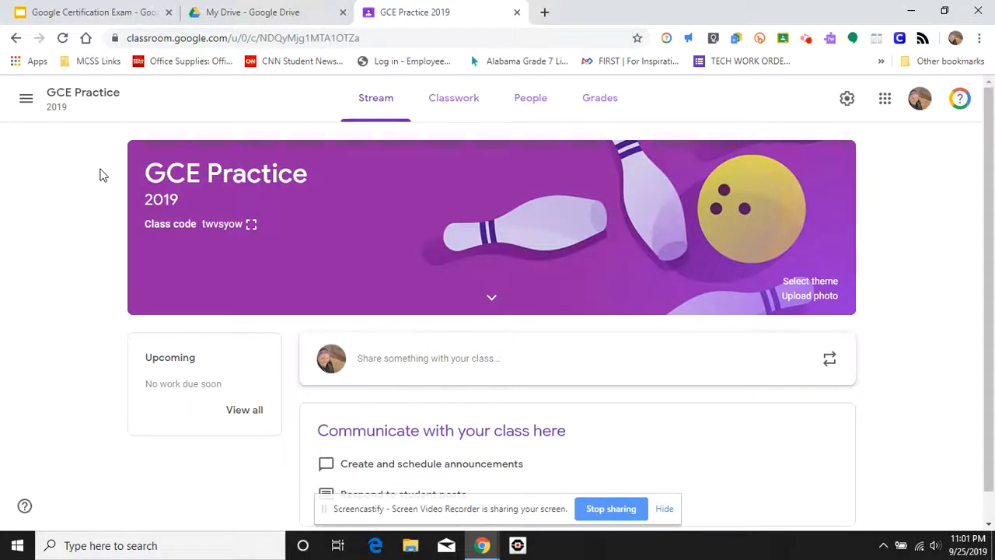
left_click(811, 281)
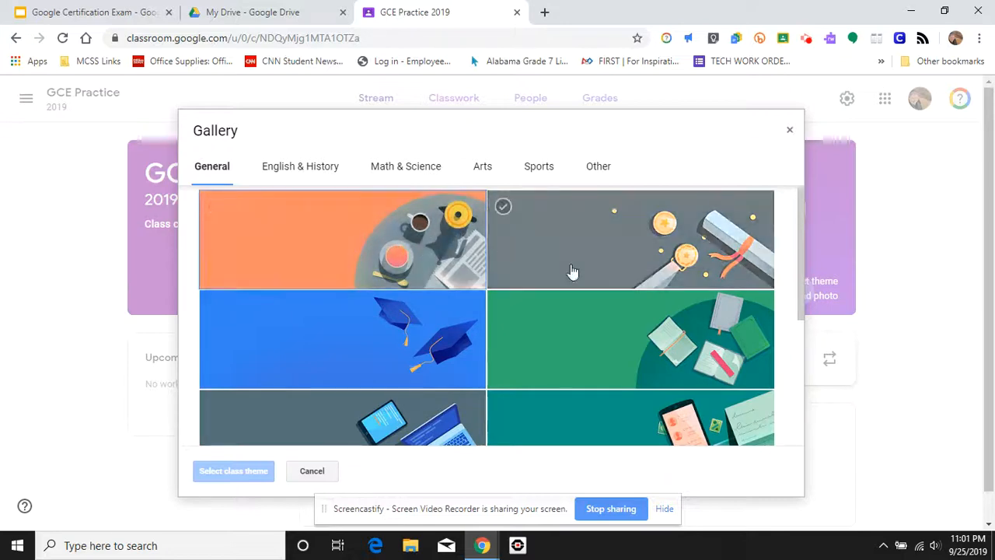
left_click(435, 169)
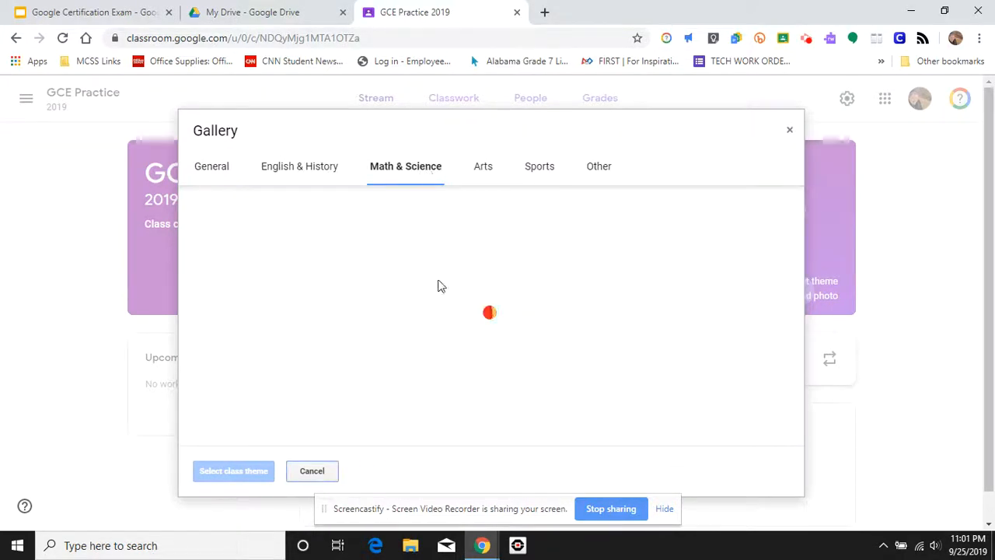
scroll(634, 314, "down", 1)
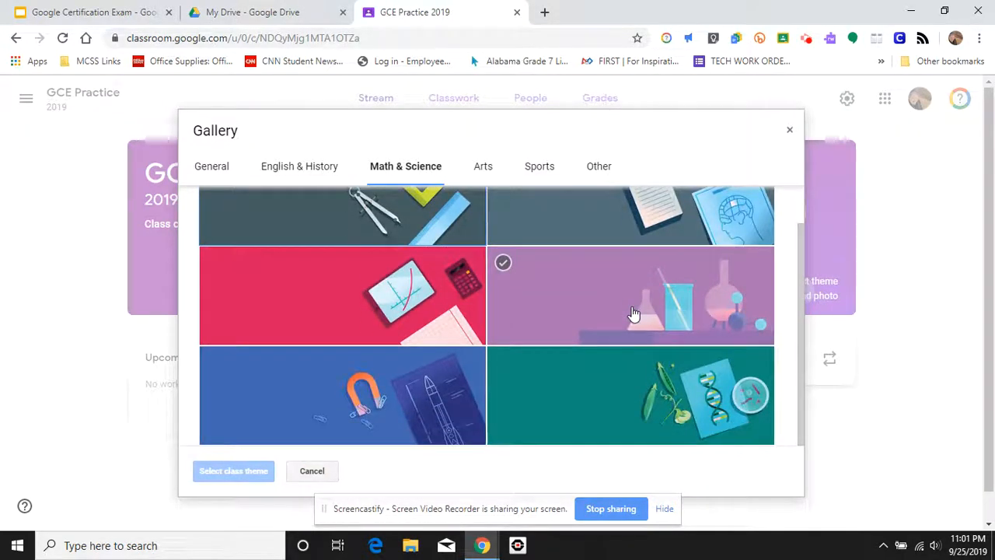
scroll(634, 313, "up", 1)
scroll(633, 314, "down", 1)
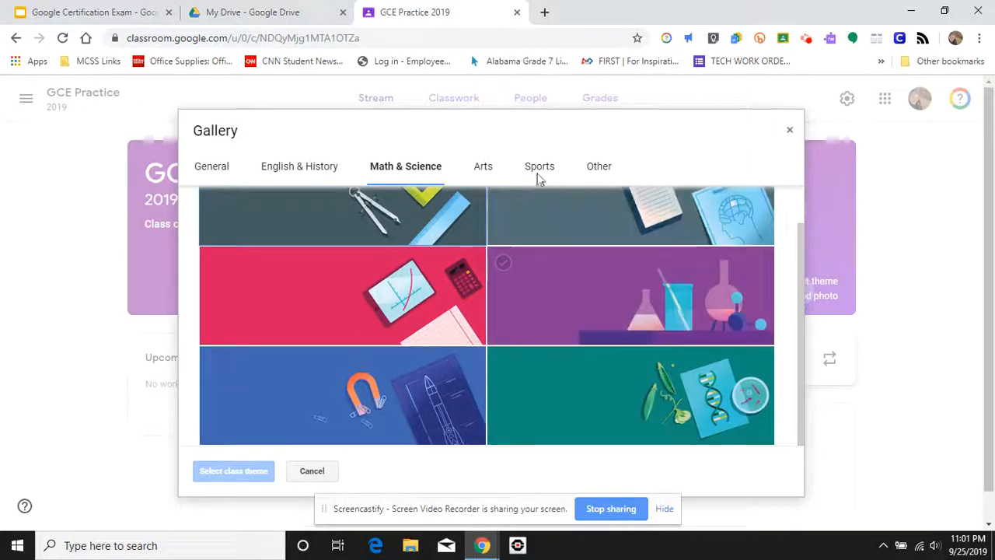
left_click(297, 165)
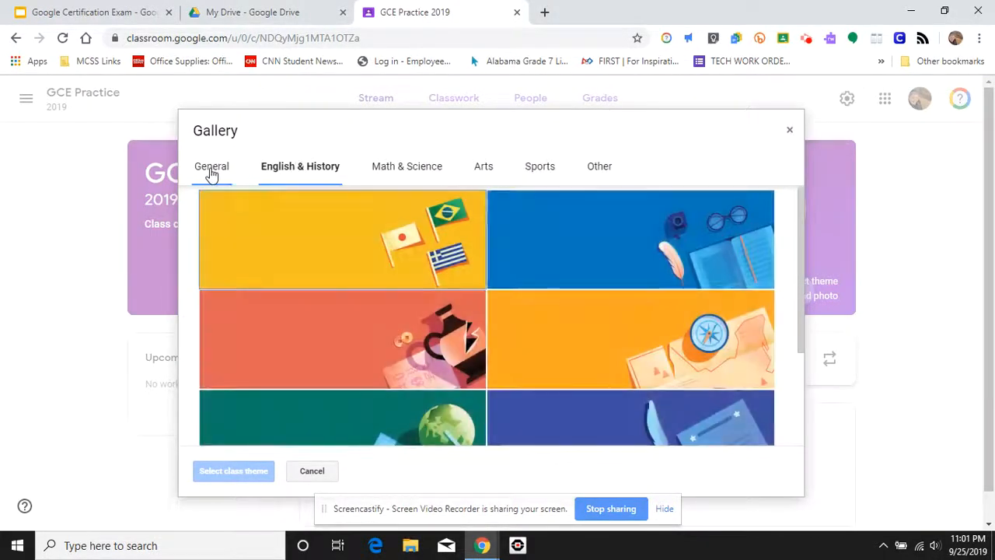
left_click(210, 168)
scroll(531, 327, "down", 2)
left_click(351, 334)
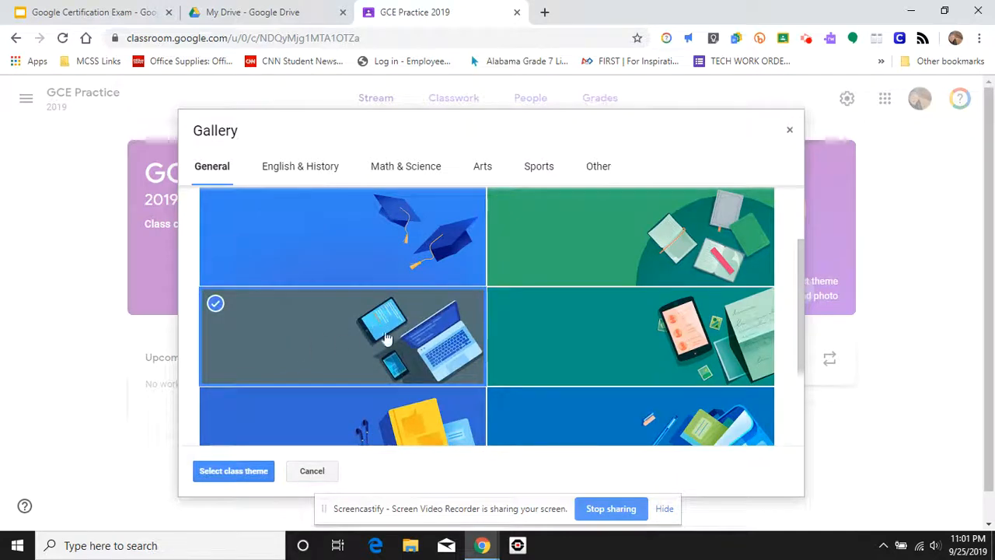
left_click(240, 474)
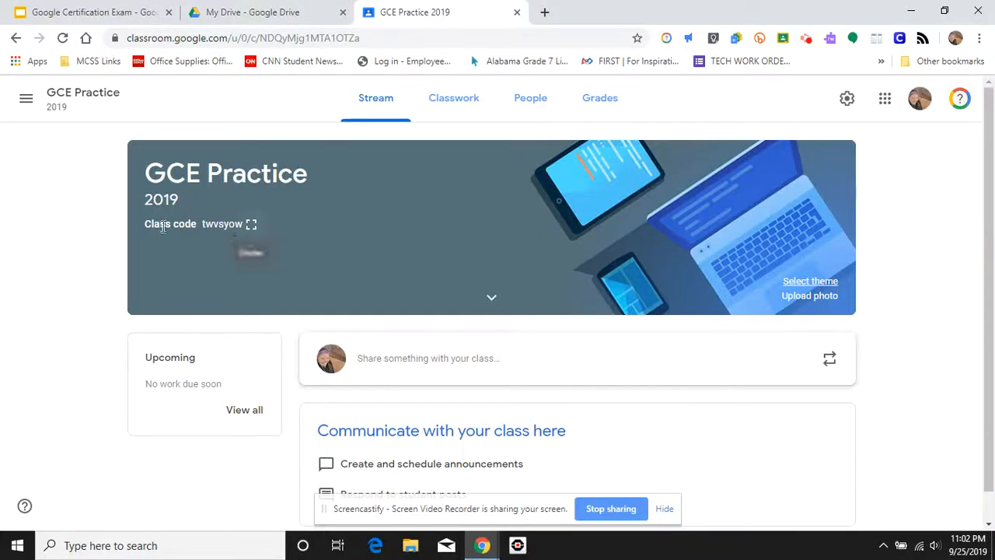
Display the class code enlarged for students and close the enlarged view
left_click(251, 226)
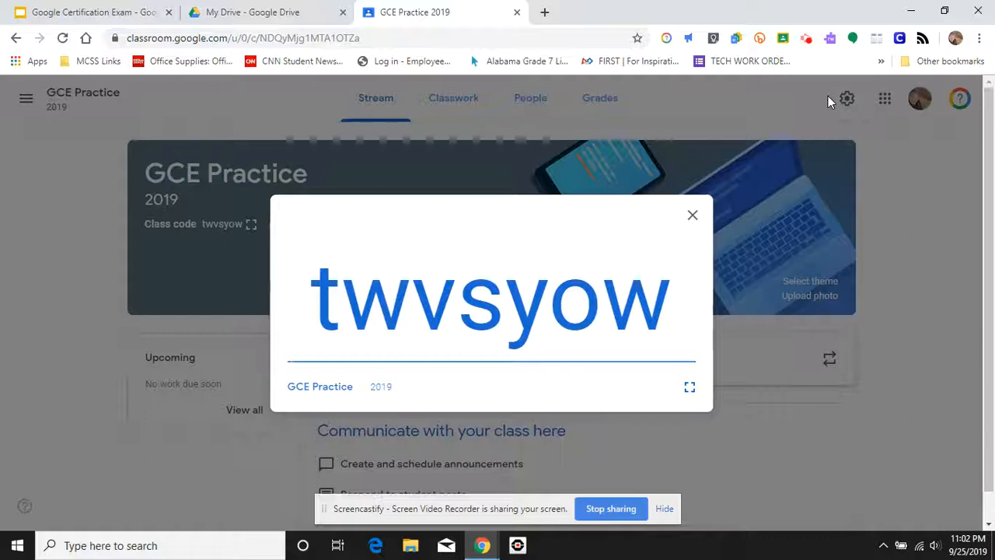
left_click(694, 216)
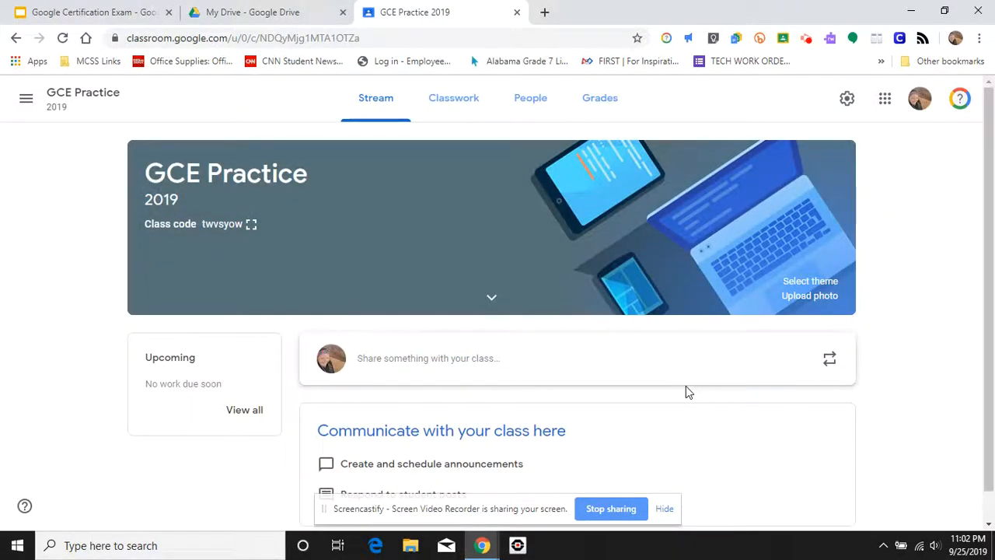
Draft a stream announcement for all students in GCE Practice 2019 reading "Good luck on your exam"
scroll(639, 322, "down", 1)
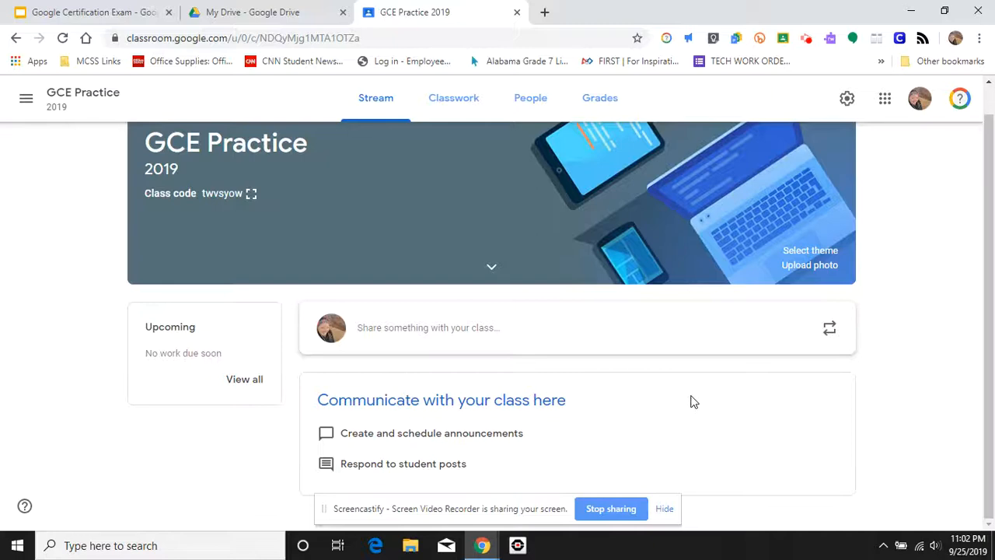
left_click(495, 327)
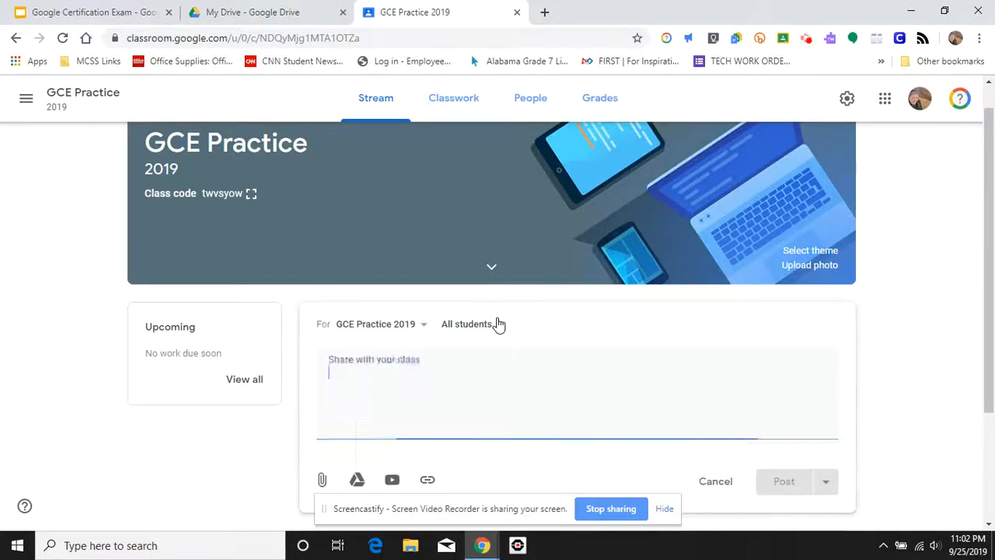
type("Good luck on your exam")
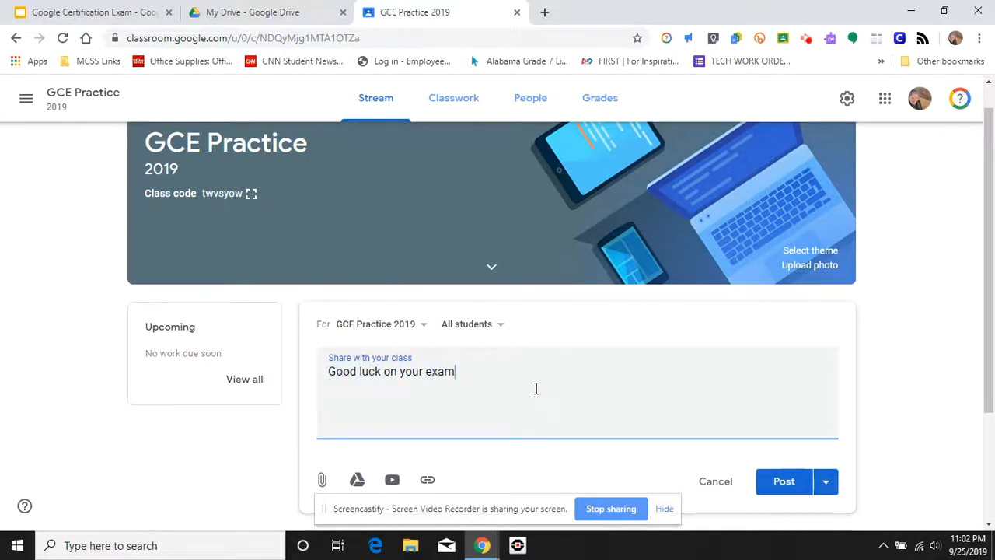
Examine the announcement's file upload and Google Drive attachment dialogs, closing each without attaching anything
left_click(321, 481)
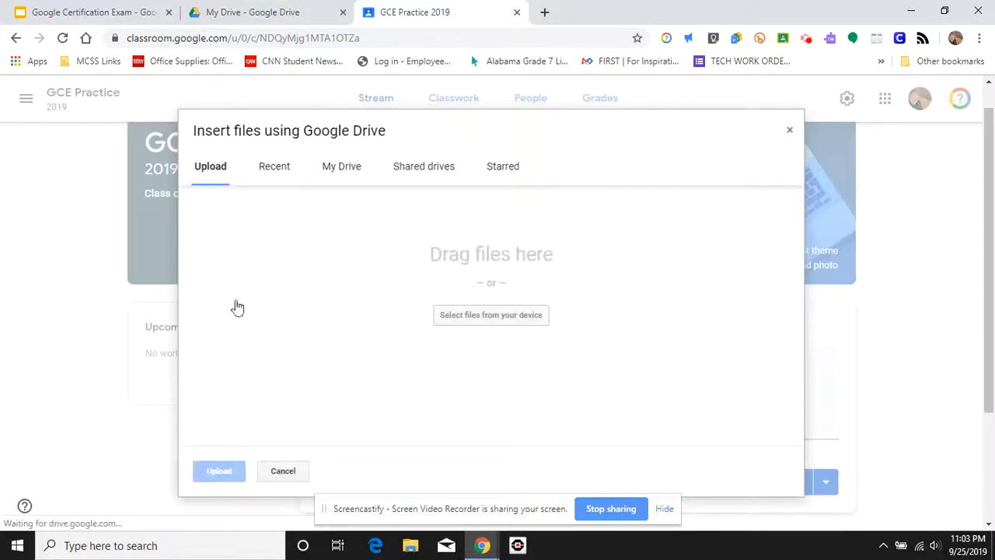
left_click(790, 131)
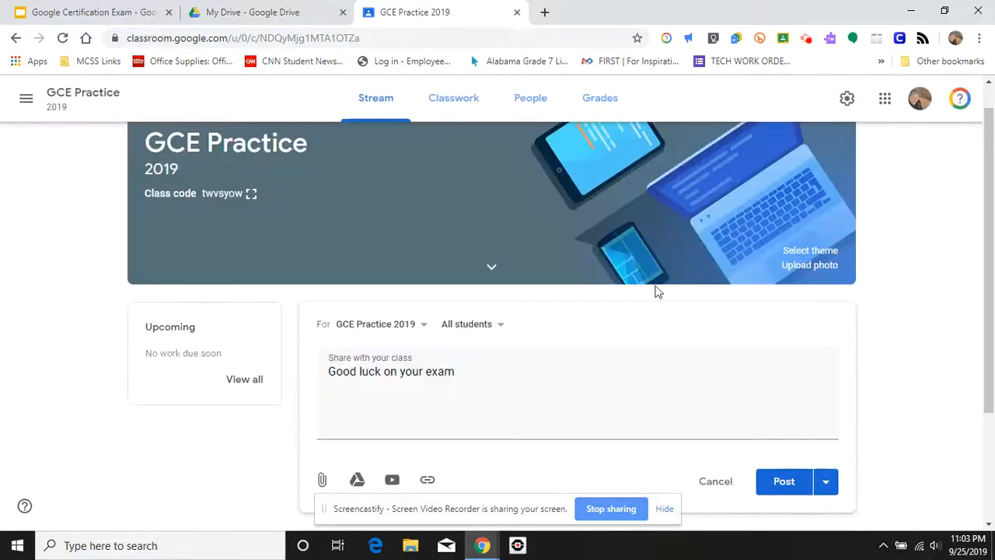
left_click(357, 481)
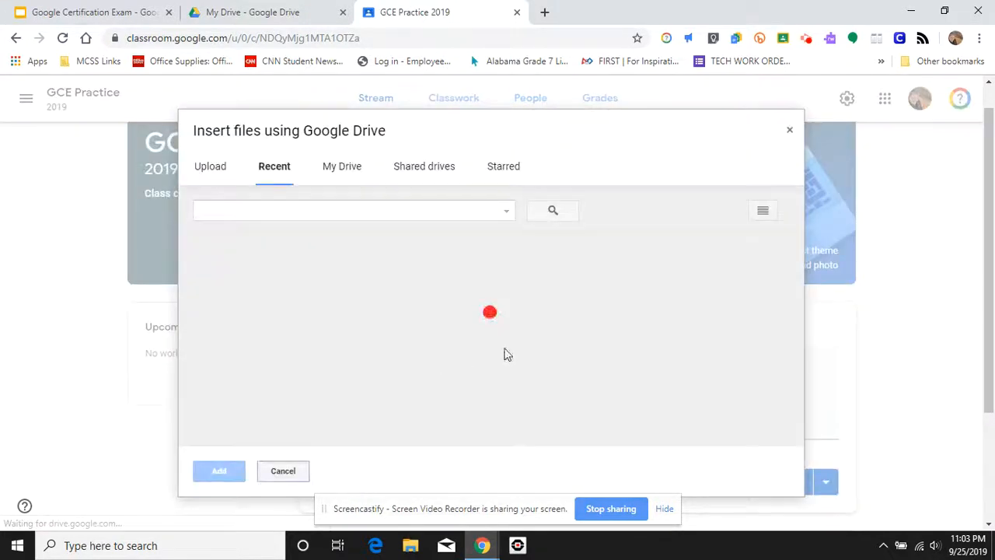
left_click(789, 131)
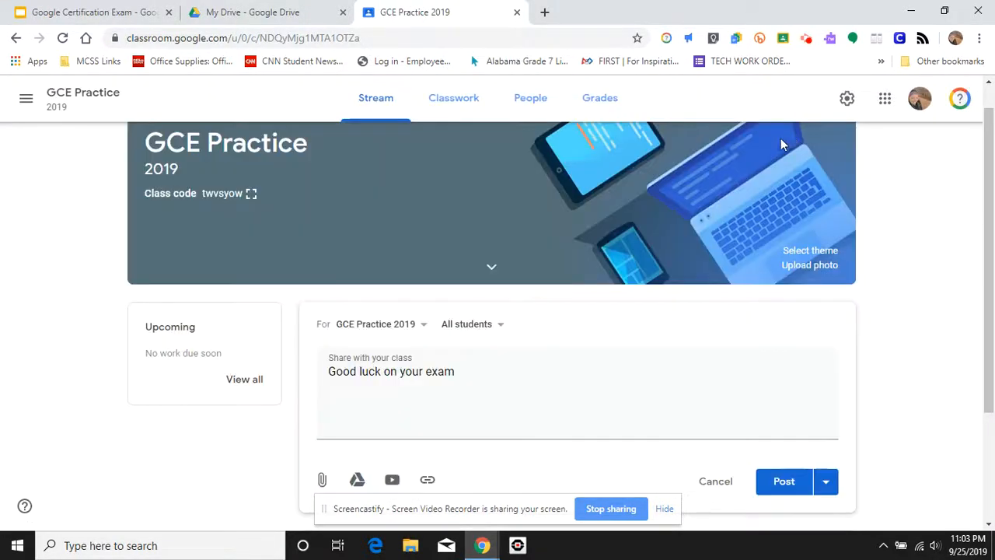
Examine the announcement's YouTube video and link attachment dialogs, closing each without attaching anything
left_click(391, 479)
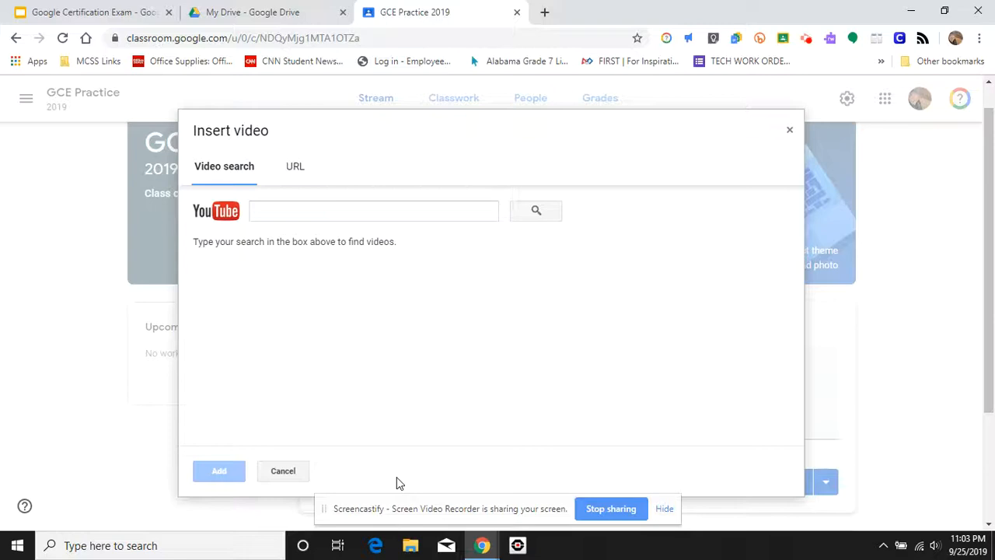
left_click(789, 130)
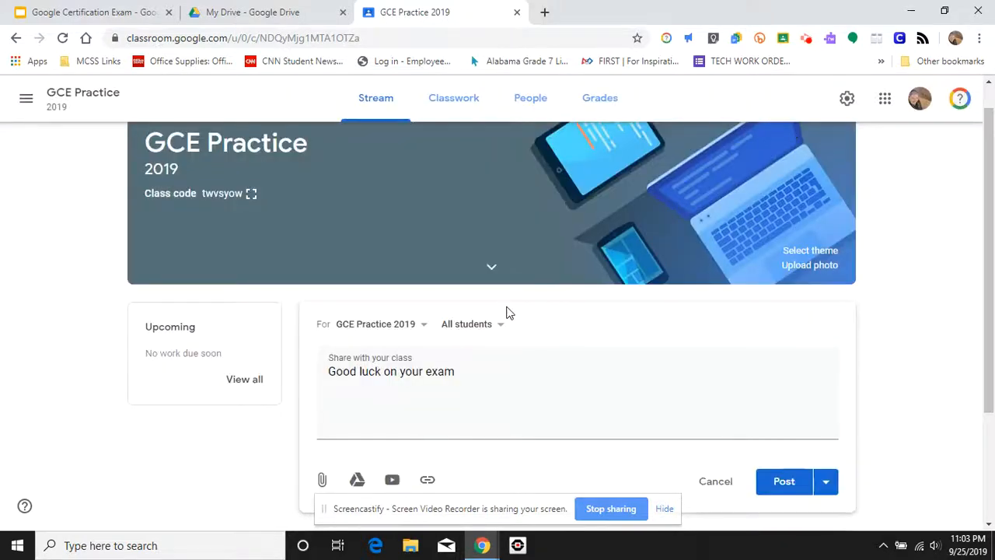
left_click(429, 480)
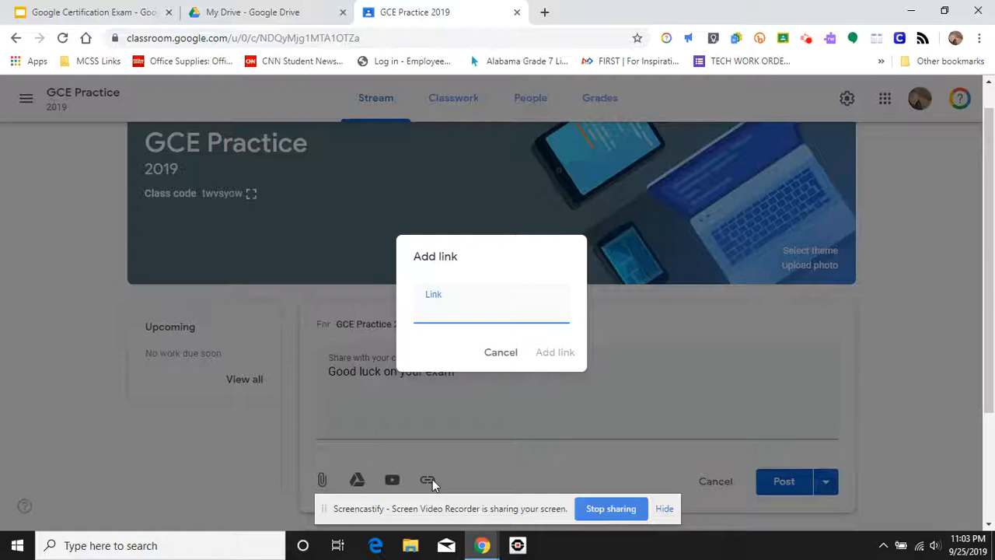
left_click(500, 356)
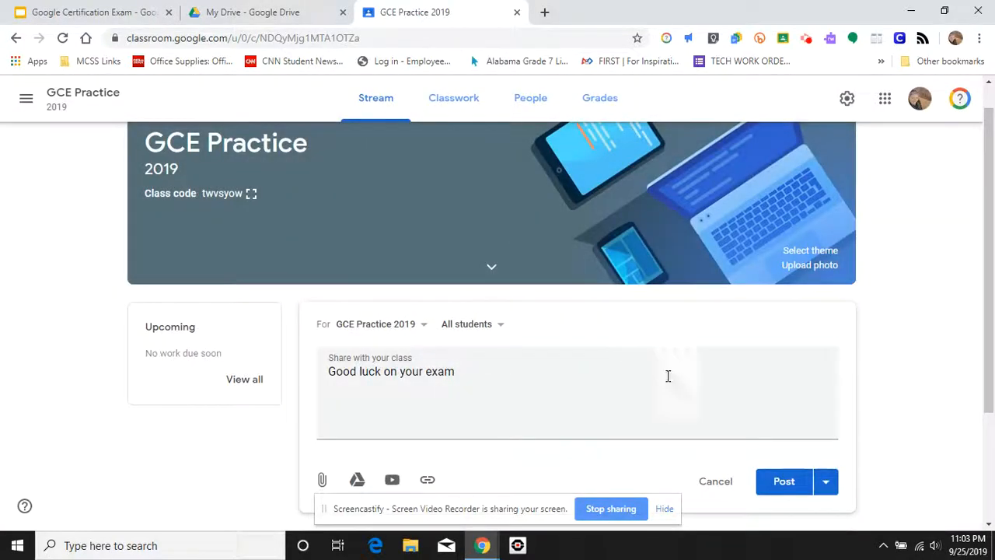
Check the announcement's posting options and post it immediately to the class stream
left_click(826, 485)
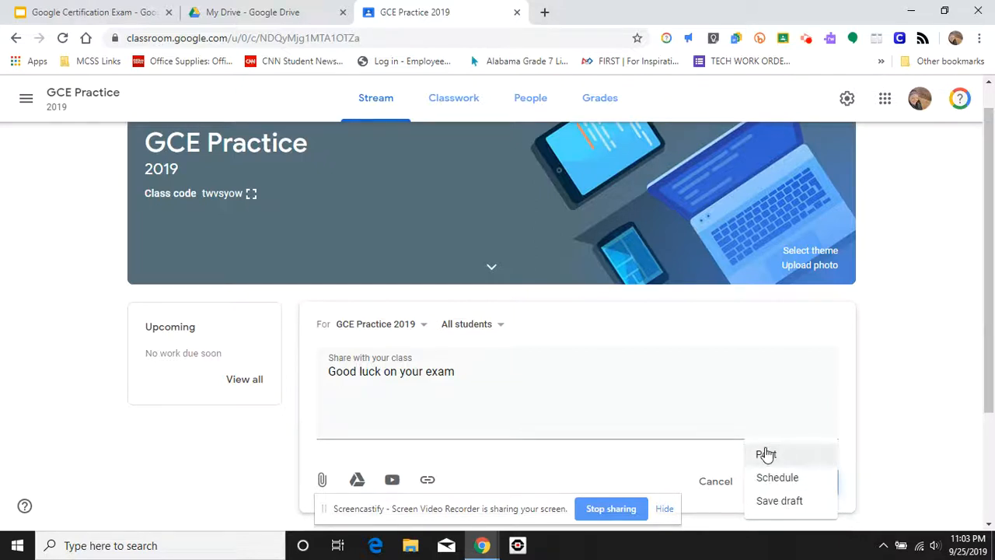
left_click(652, 455)
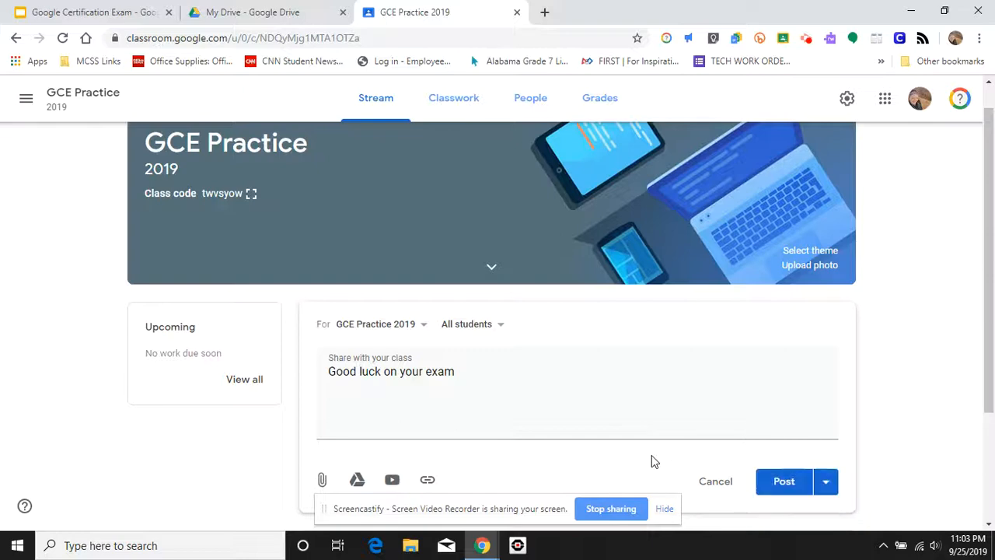
left_click(783, 484)
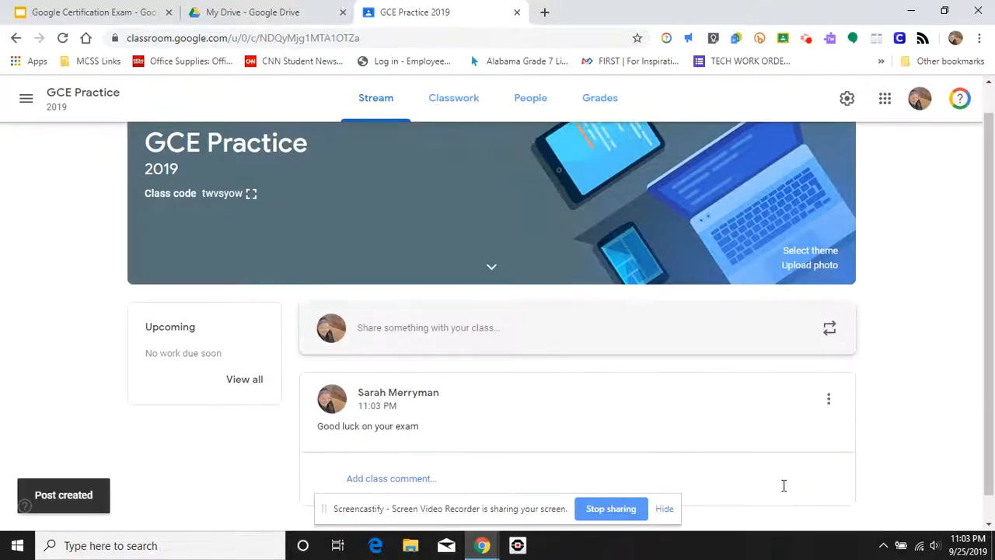
scroll(738, 463, "down", 1)
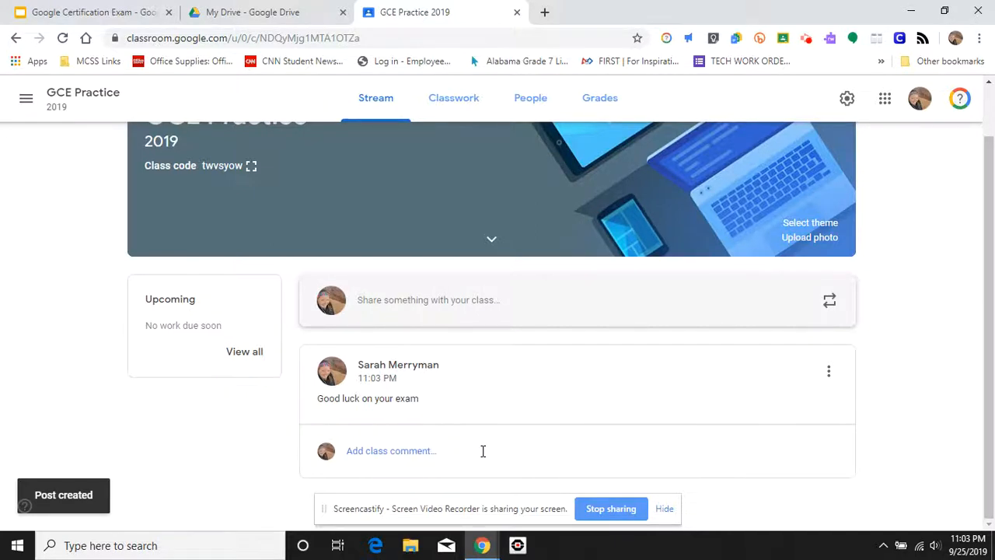
Look through the class's Classwork, People and Grades pages and return to Classwork
left_click(457, 109)
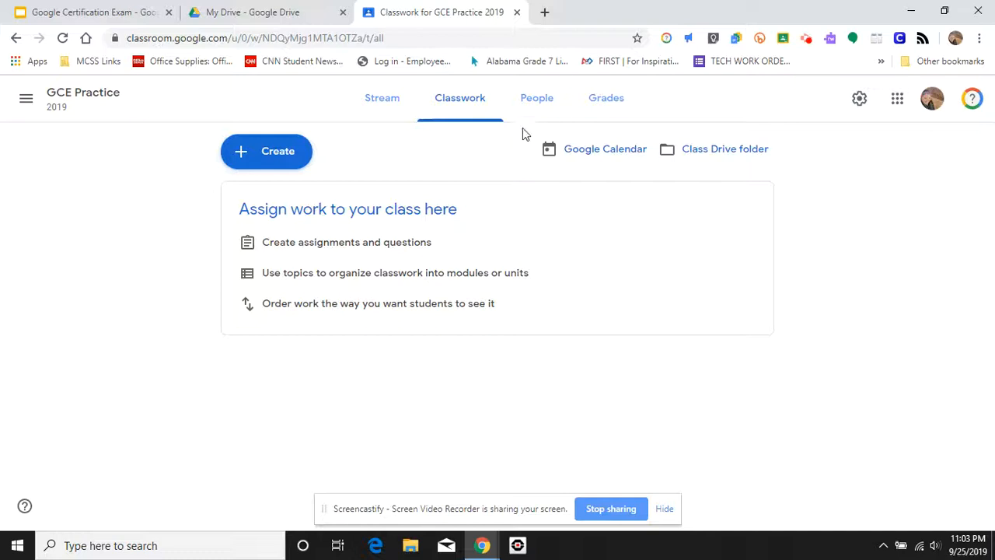
left_click(535, 108)
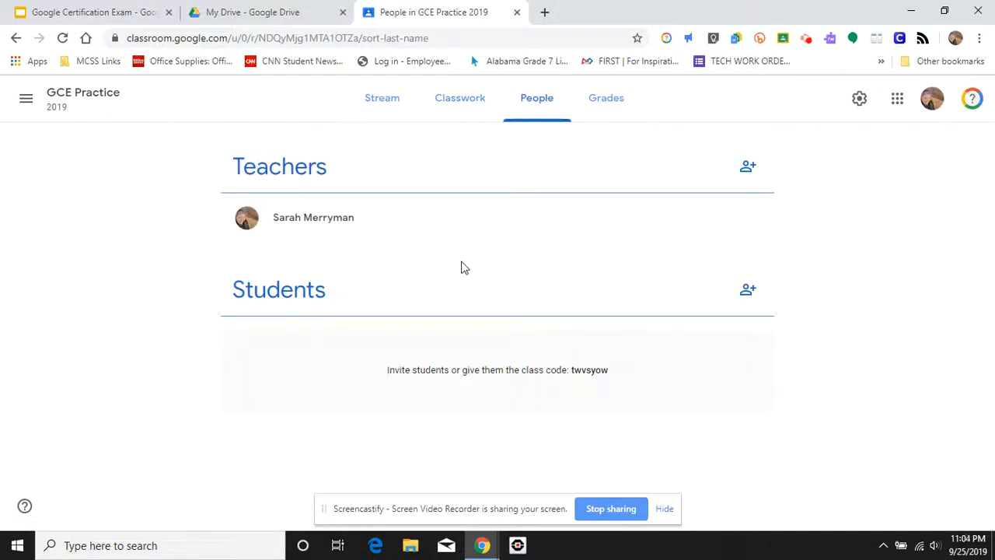
left_click(620, 109)
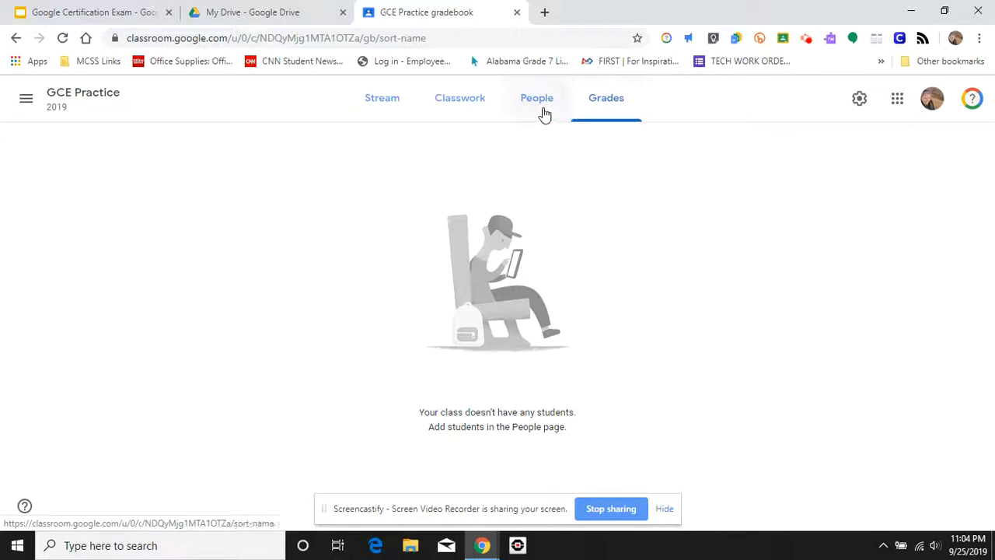
left_click(464, 117)
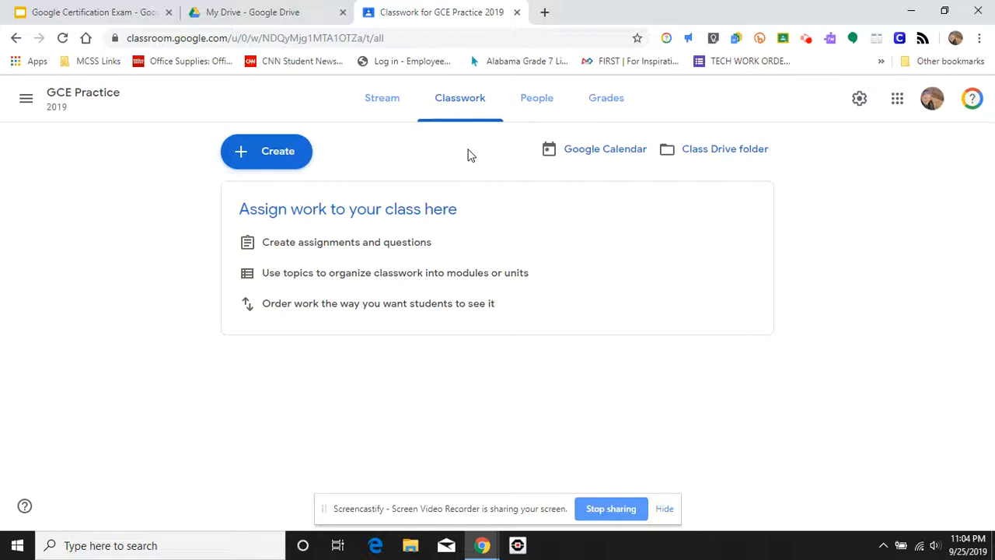
Display only the GCE Practice and GCE Practice 2019 calendars in the class's Google Calendar, and close the calendar
left_click(607, 152)
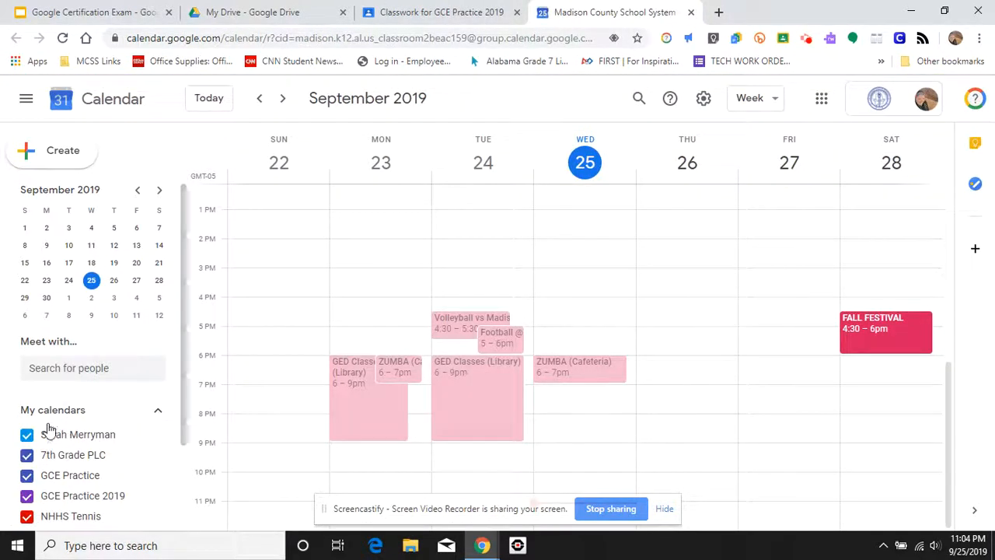
scroll(47, 426, "down", 2)
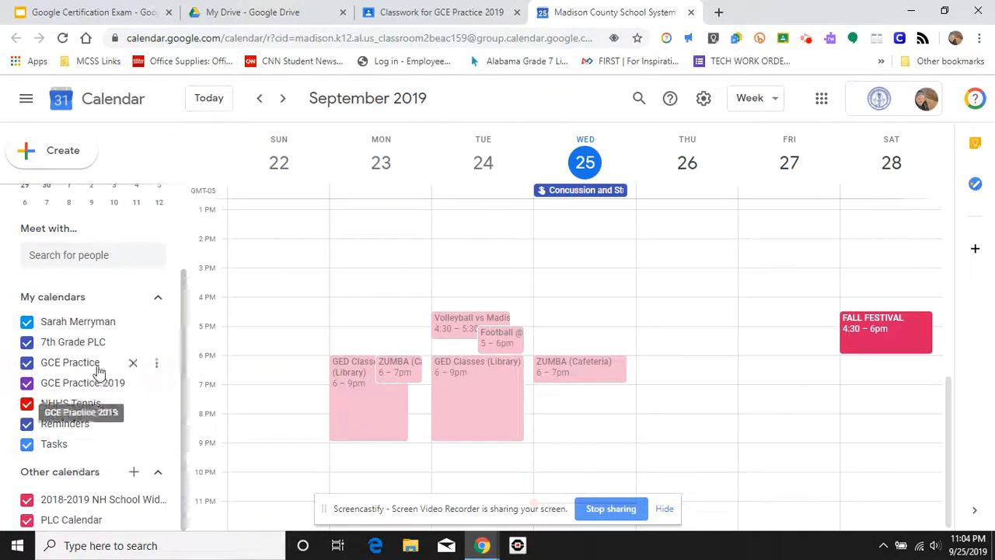
left_click(27, 341)
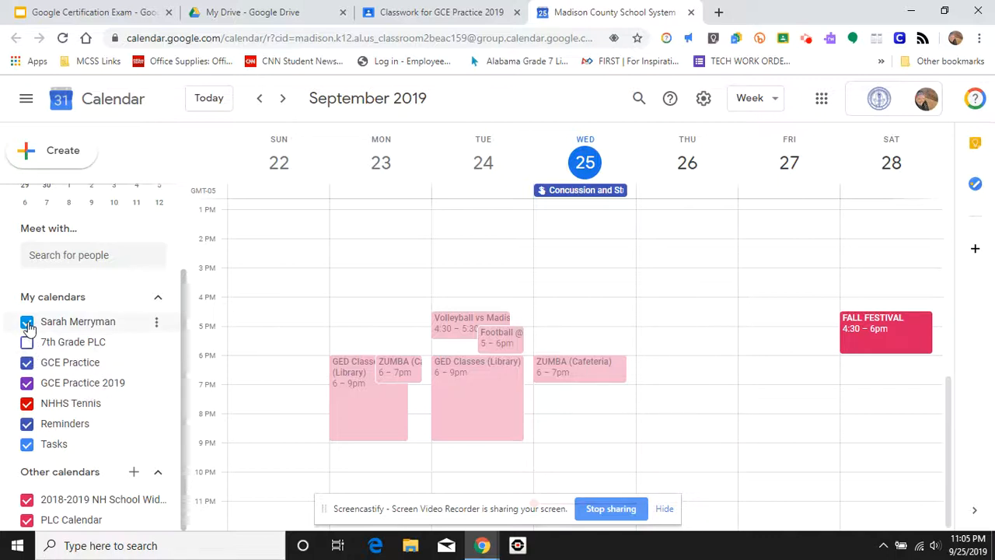
left_click(27, 321)
left_click(26, 404)
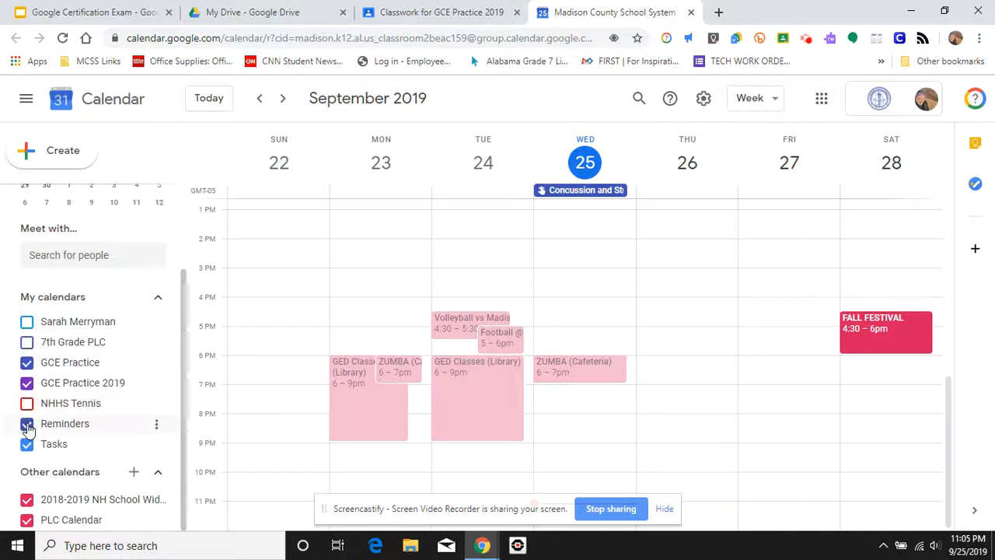
left_click(27, 424)
left_click(28, 443)
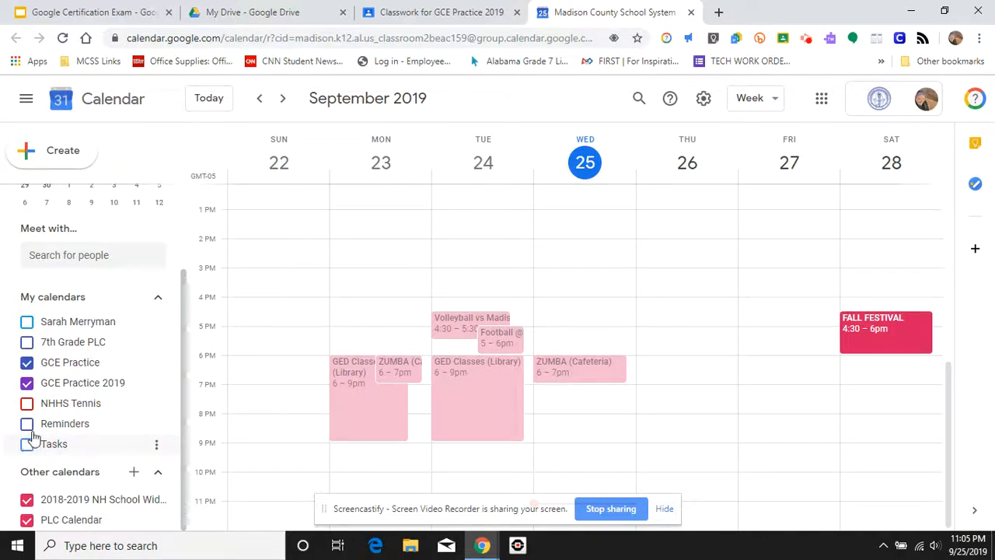
left_click(26, 499)
left_click(27, 519)
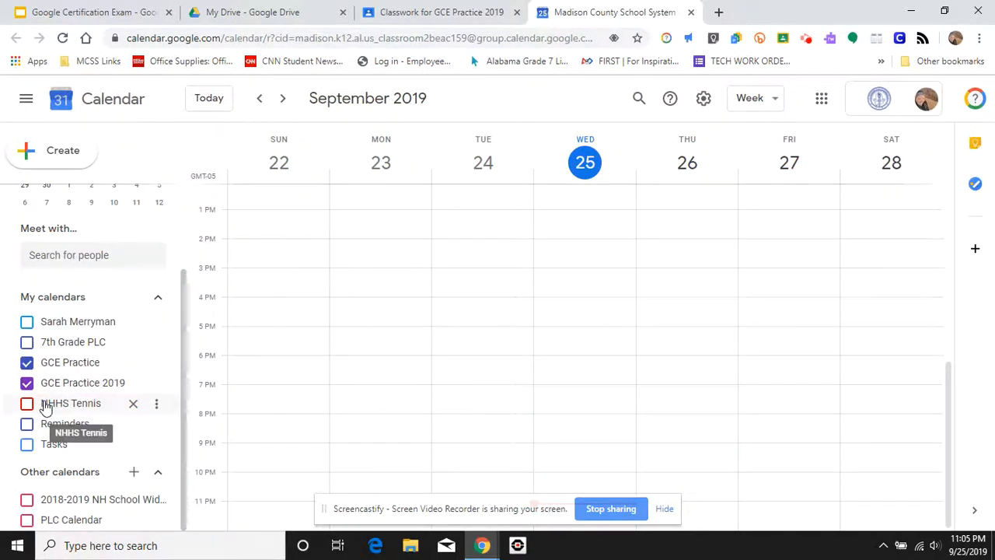
left_click(691, 13)
View the class's shared Google Drive folder and close it
left_click(718, 158)
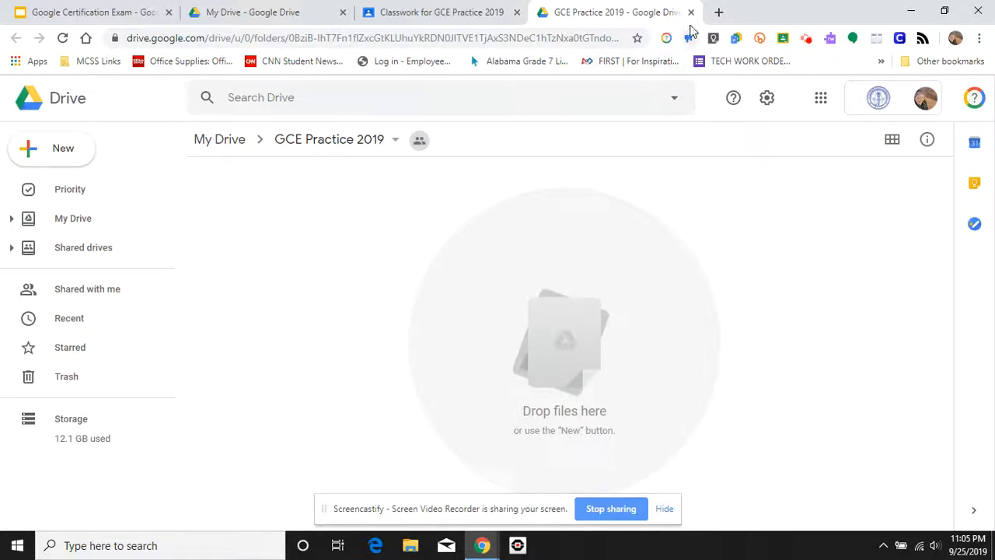
mouse_move(420, 140)
left_click(690, 13)
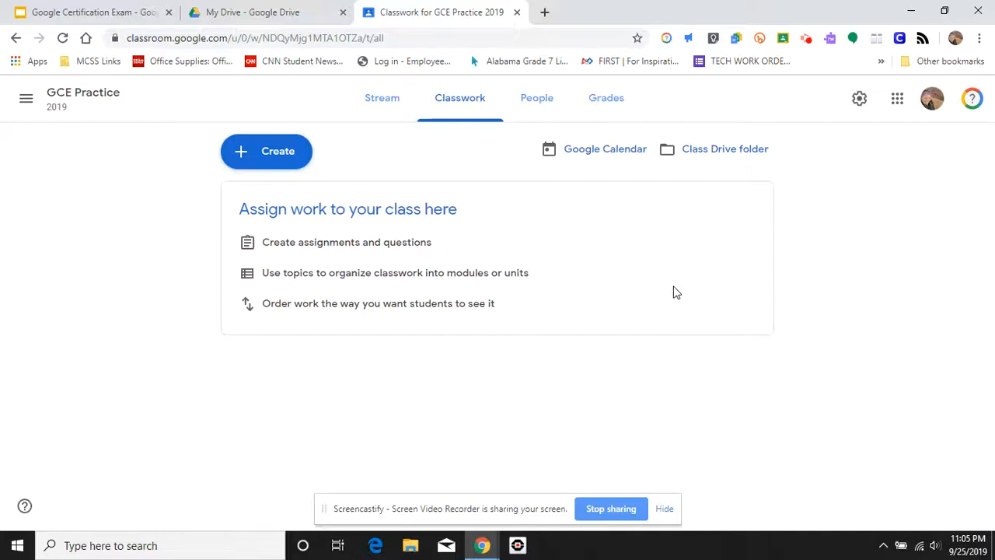
Add a classwork topic named "Standard 1.1"
left_click(464, 104)
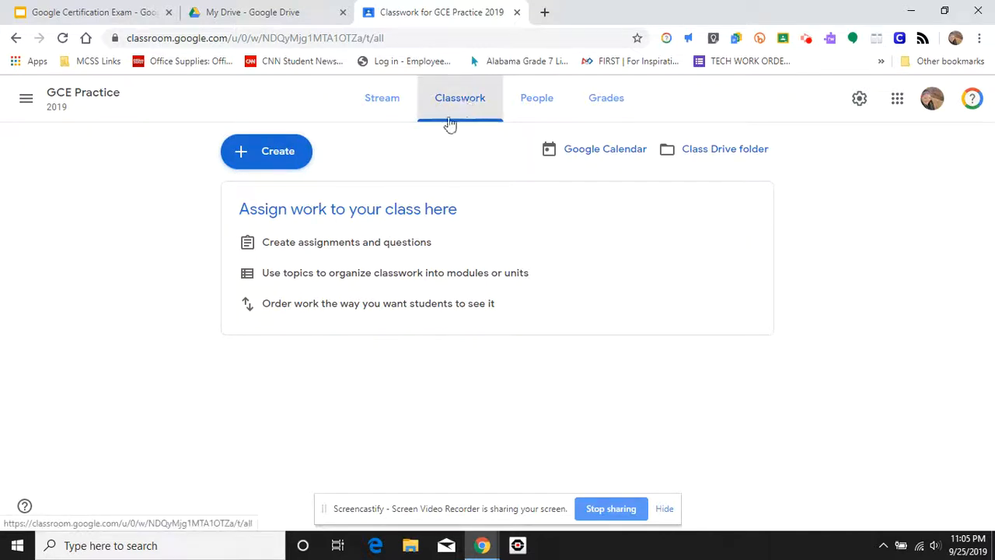
left_click(268, 155)
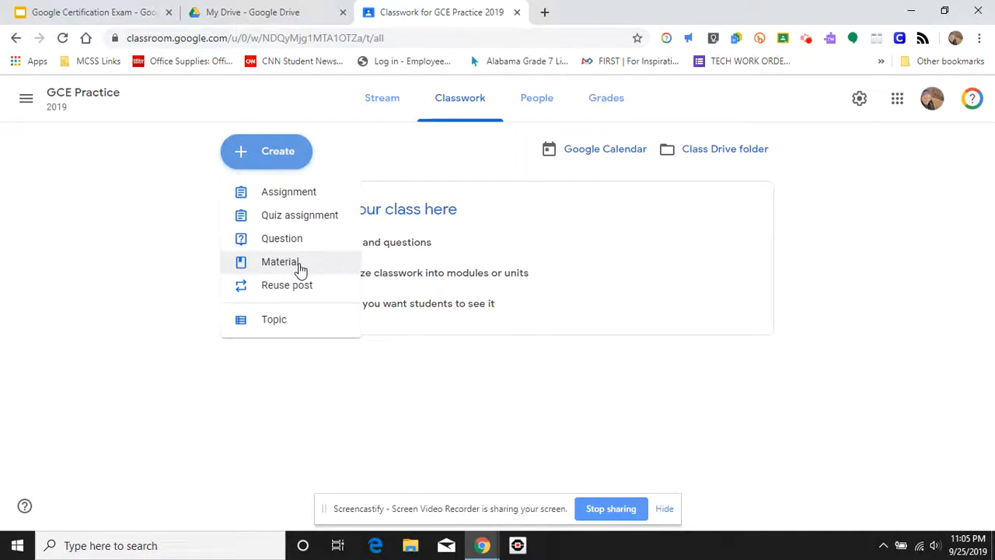
left_click(276, 321)
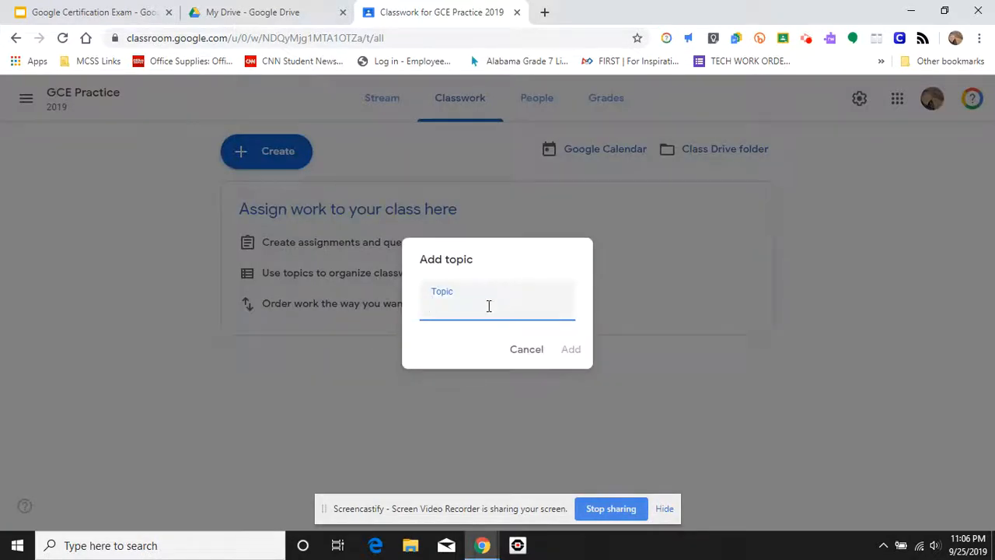
type("Standard 1.1")
left_click(574, 349)
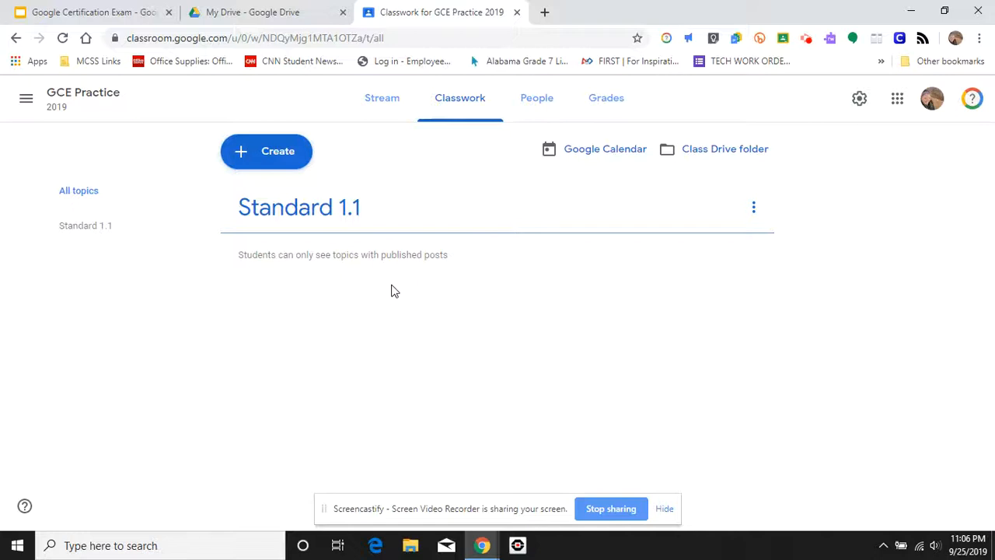
Create an assignment titled "Sample" with the instructions "Read the following information and answer the questions."
left_click(277, 153)
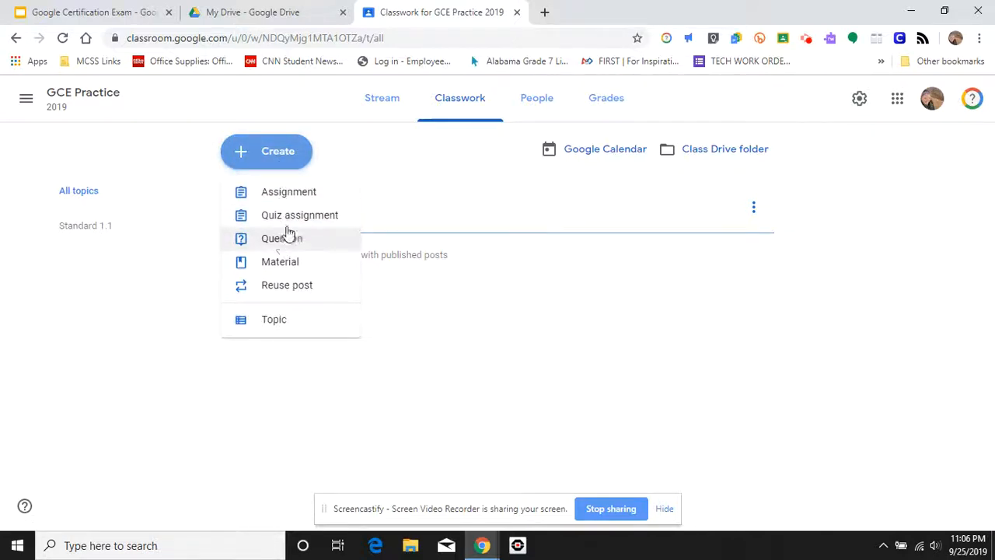
left_click(303, 198)
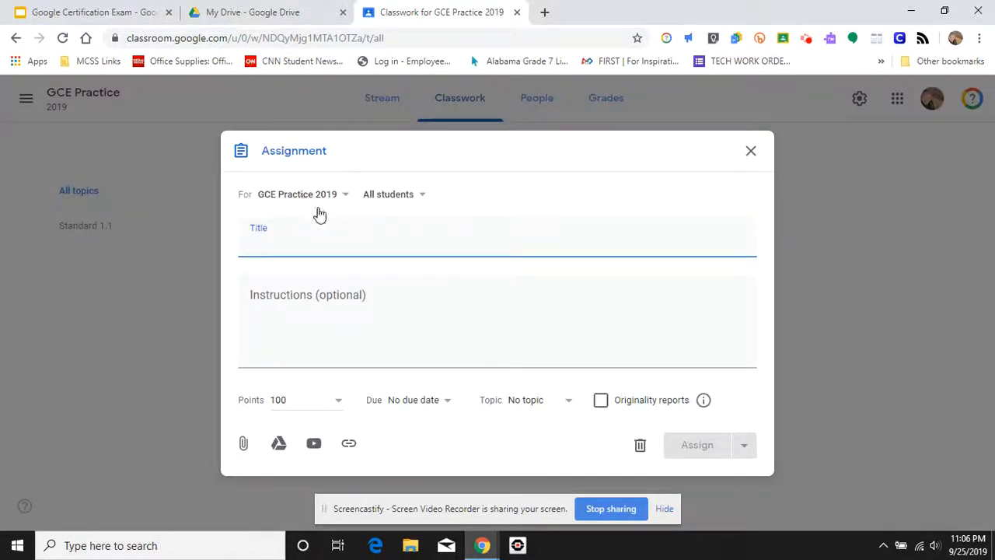
type("S")
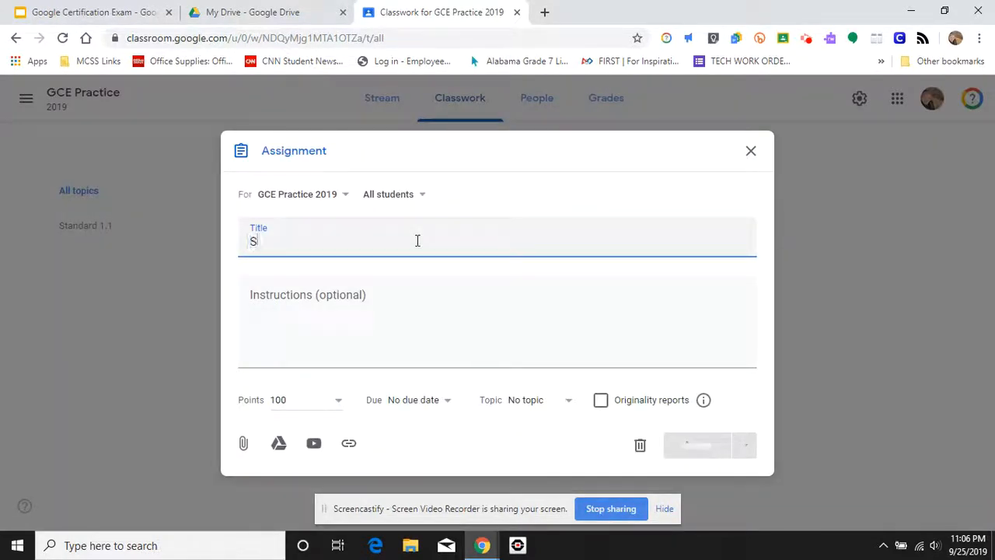
type("ample")
left_click(388, 305)
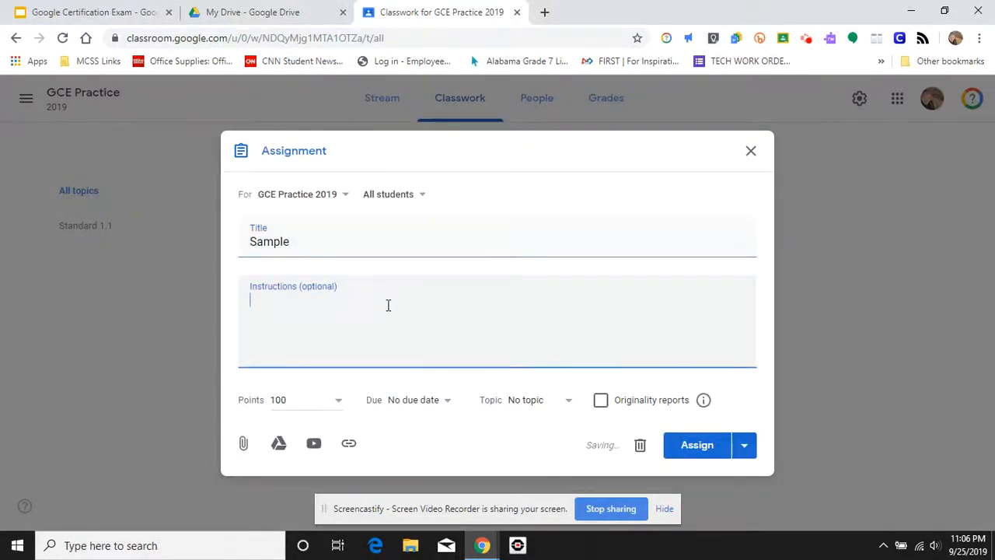
type("Read thefoll")
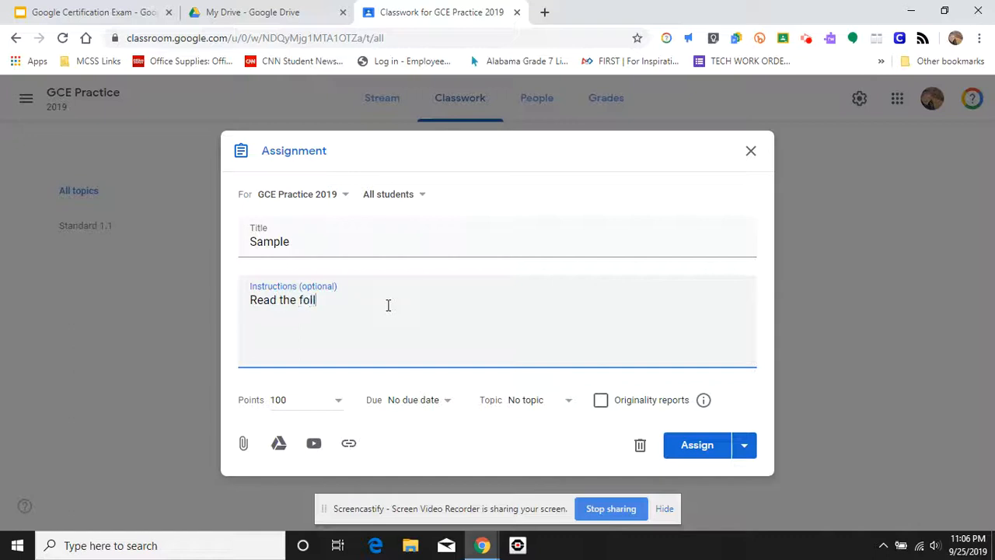
type("owing information and answer the ")
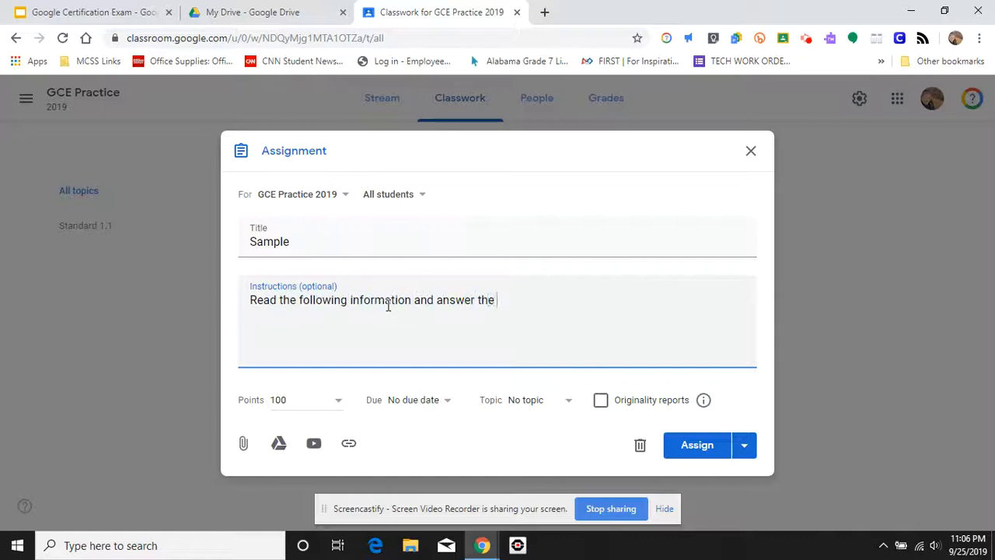
type("questions.")
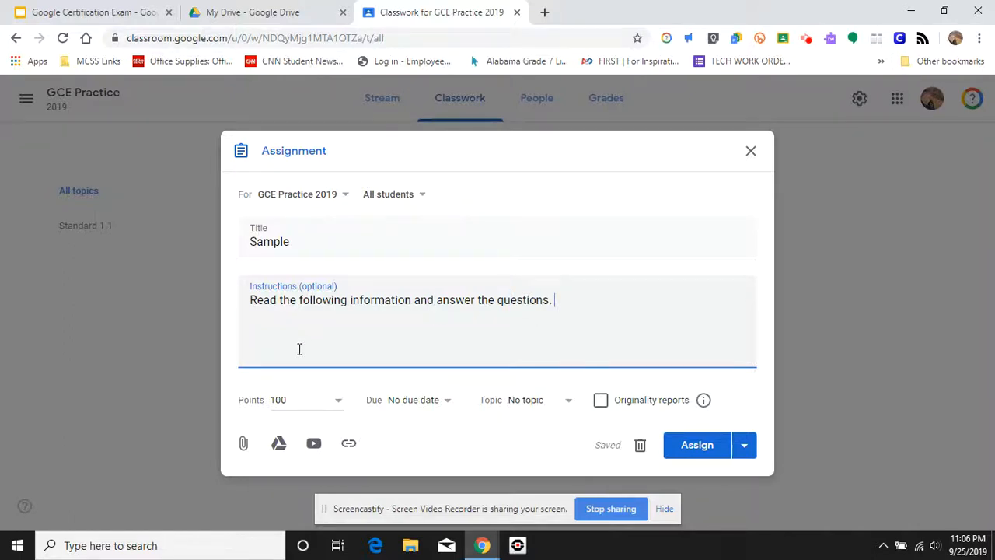
Check the Sample assignment's points options and set its due date to Sep 30, 2019
left_click(338, 401)
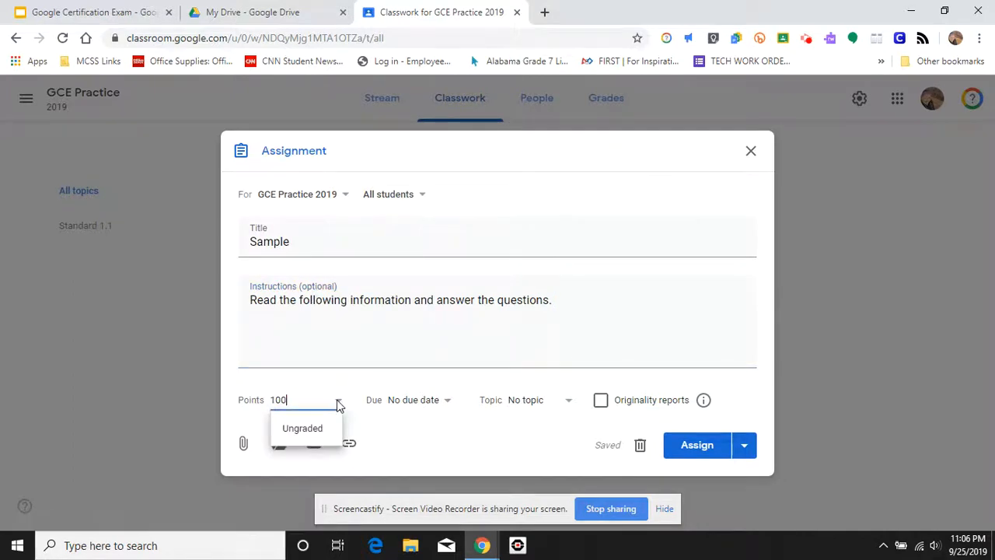
left_click(438, 402)
left_click(410, 451)
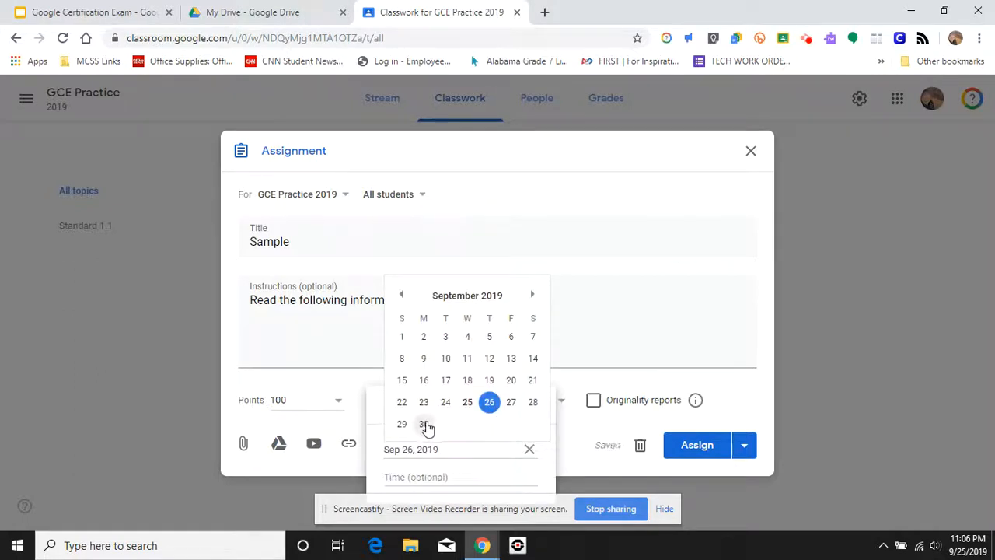
left_click(424, 424)
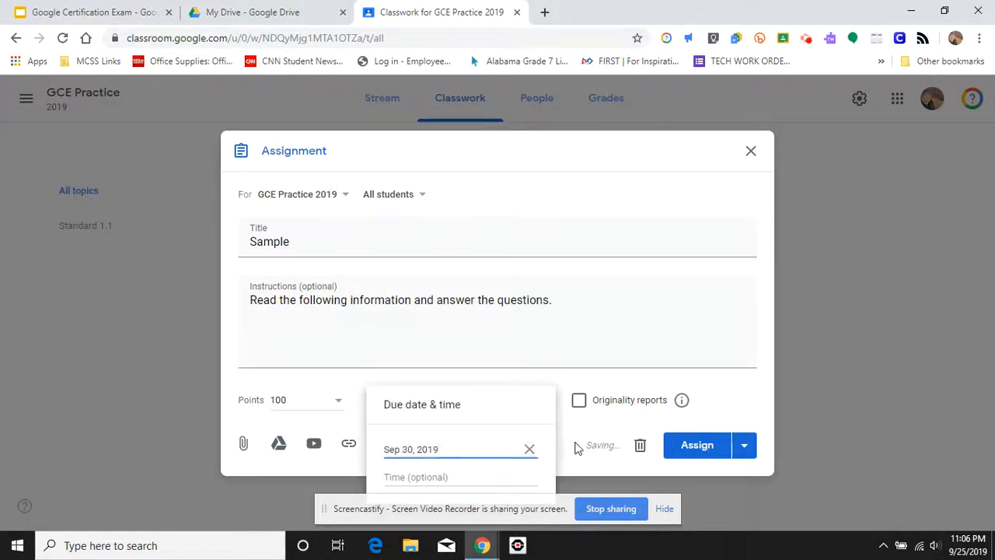
left_click(573, 446)
File the Sample assignment under the Standard 1.1 topic and assign it to the class
left_click(493, 404)
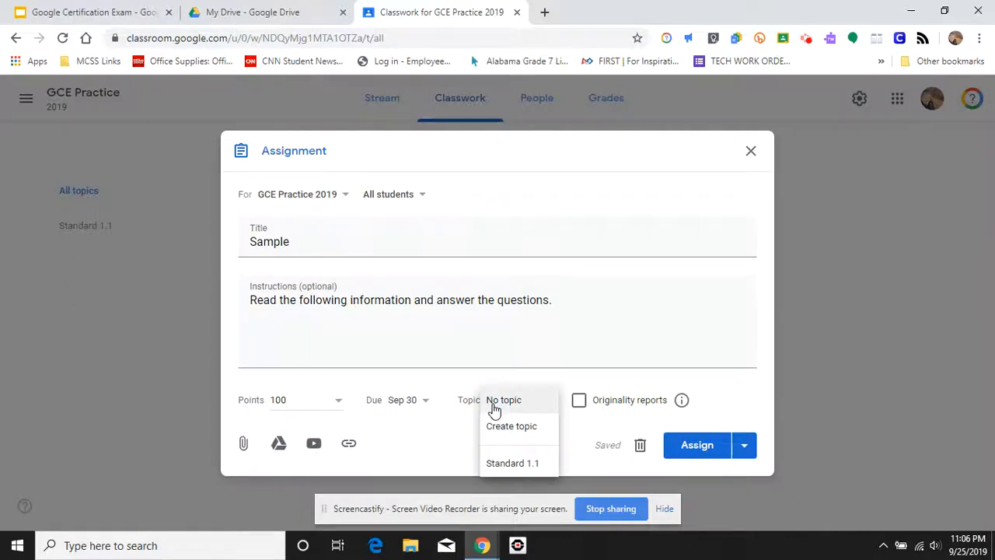
left_click(501, 462)
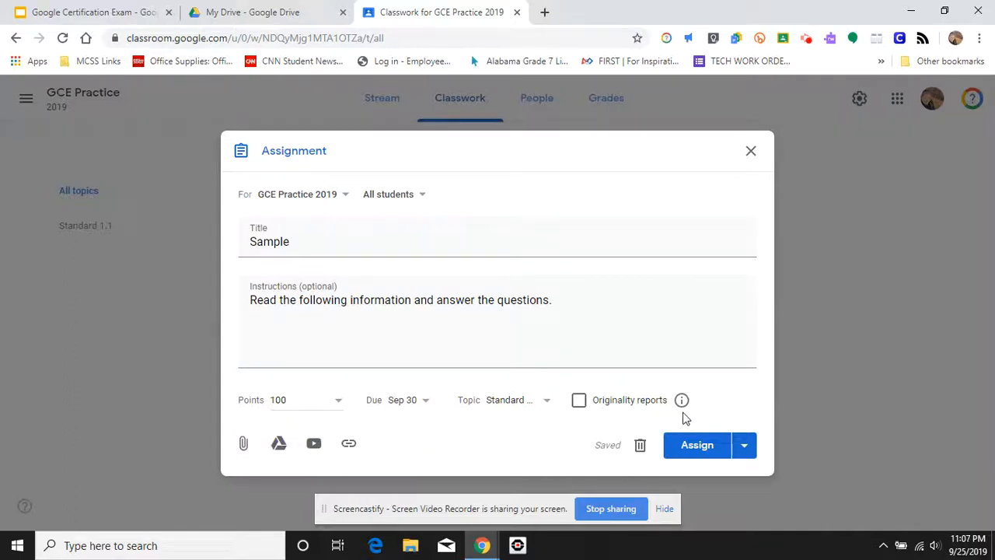
left_click(691, 449)
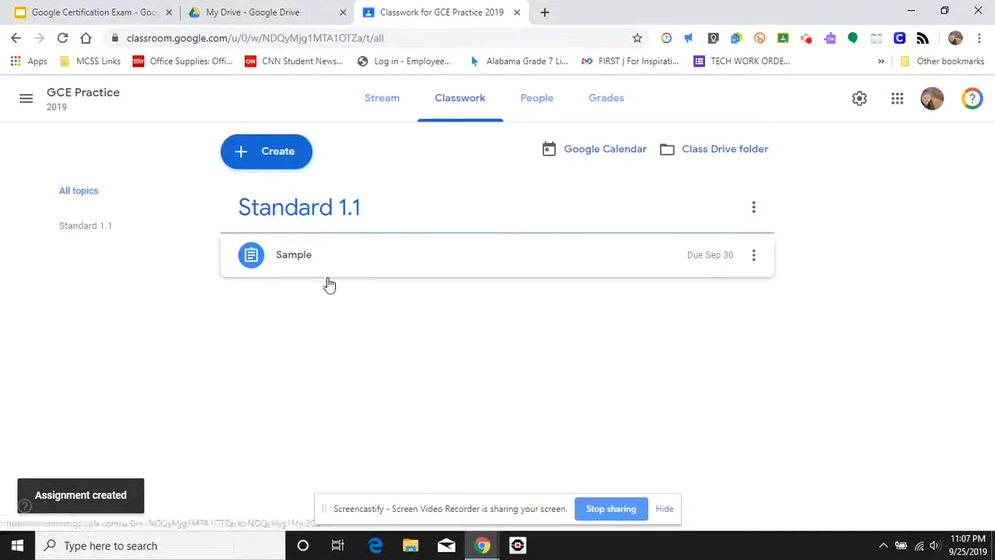
Create a second assignment titled "Sample 2" and set its due date to Oct 1, 2019
left_click(281, 166)
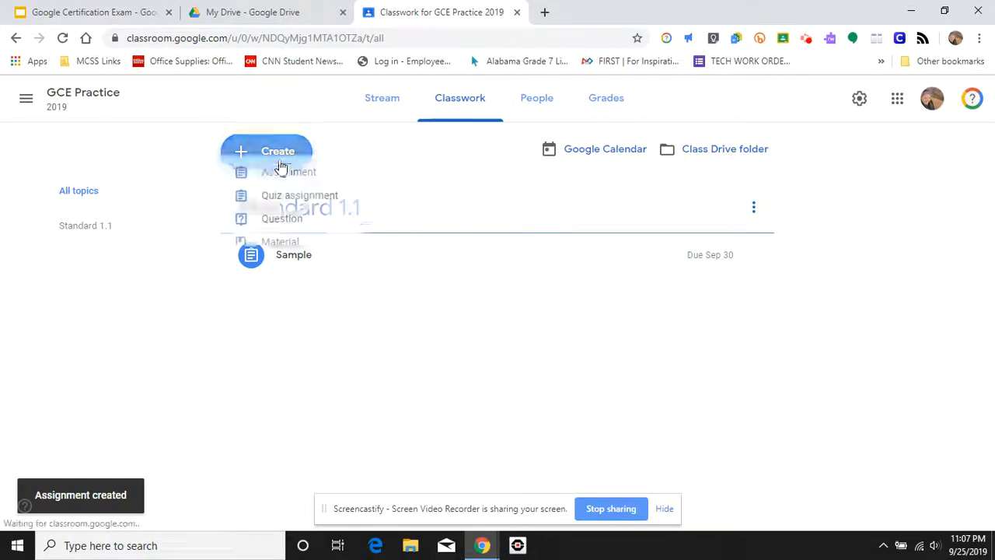
left_click(287, 193)
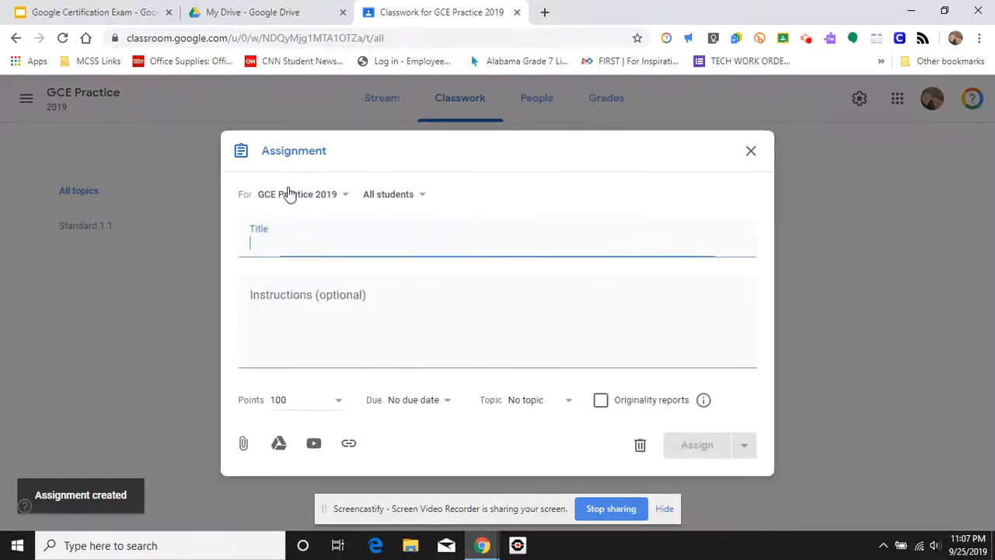
type("Sampl")
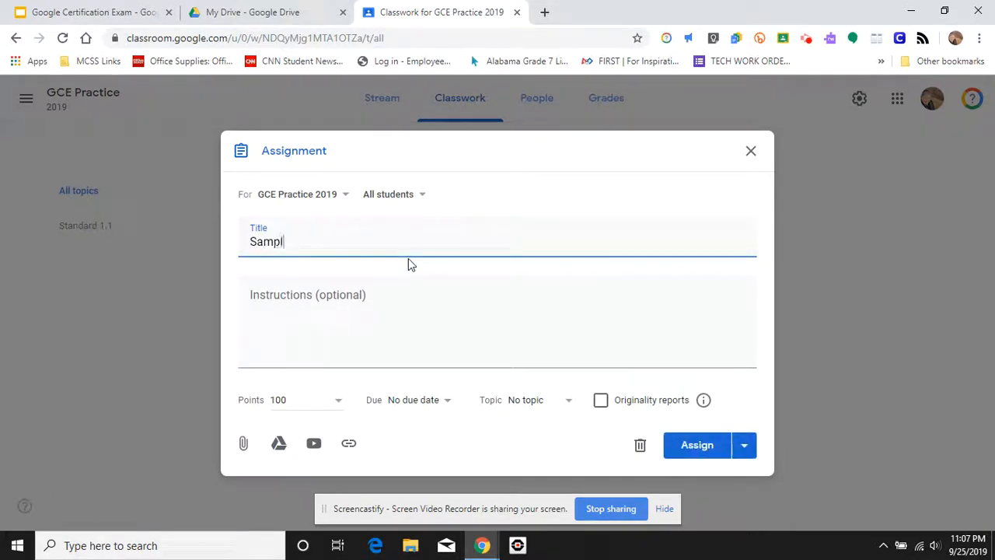
type("e 2")
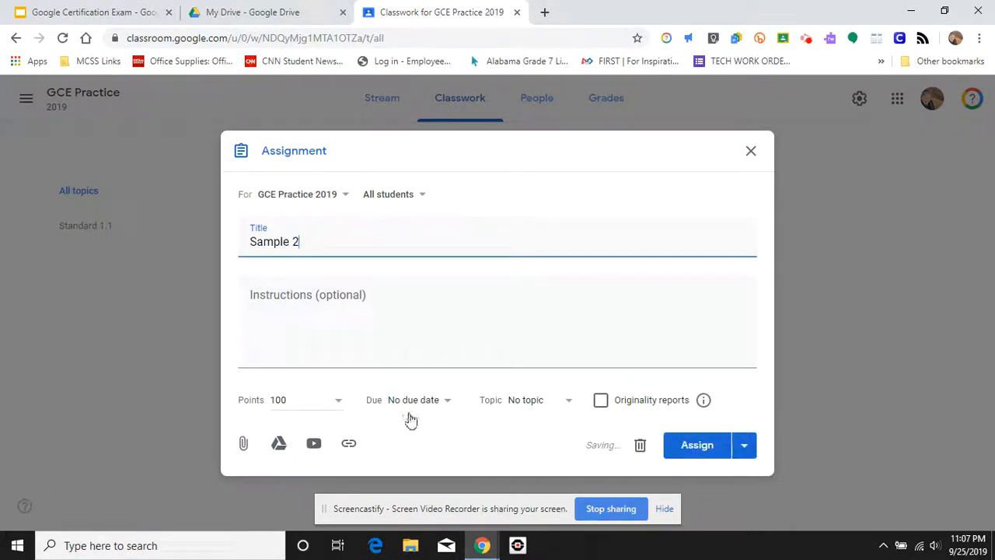
left_click(412, 401)
left_click(431, 450)
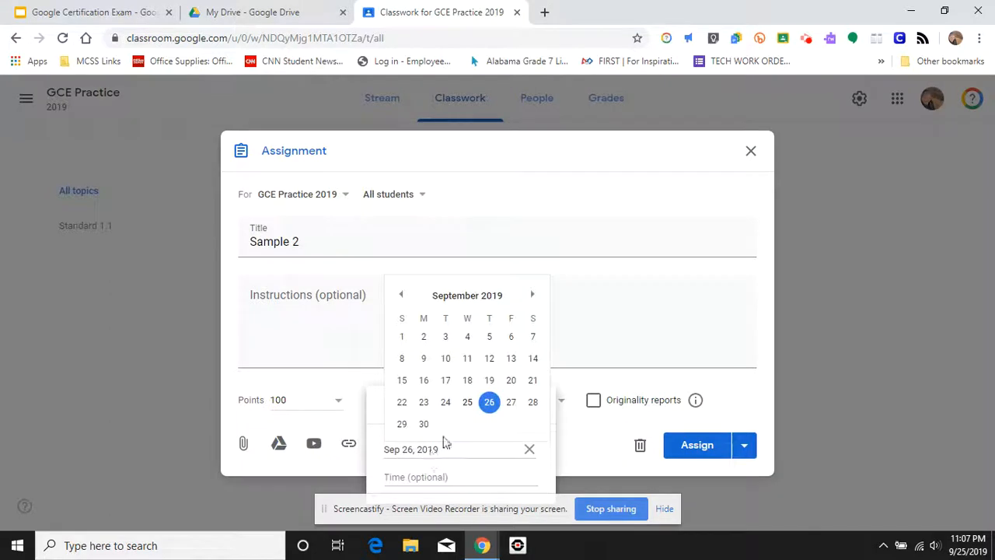
left_click(532, 295)
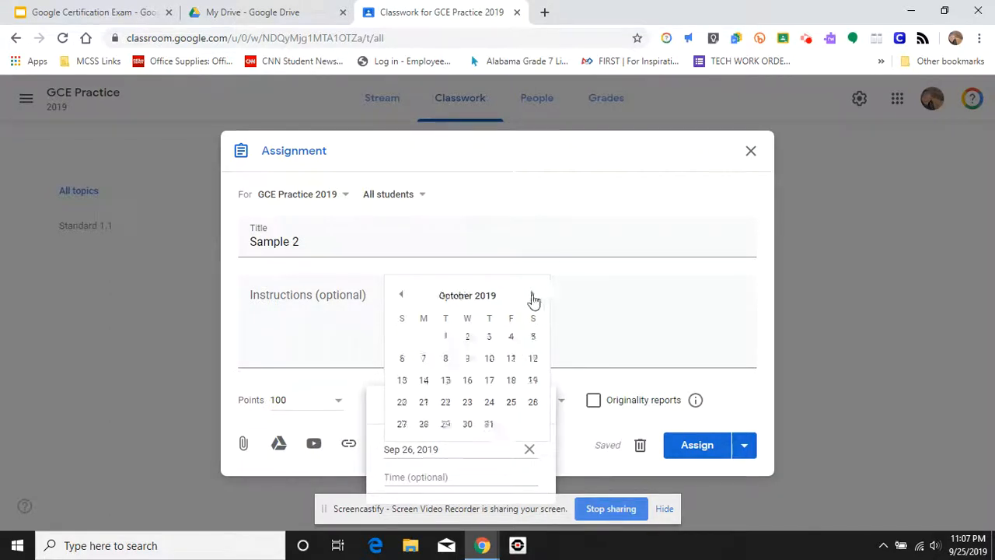
left_click(445, 336)
left_click(568, 433)
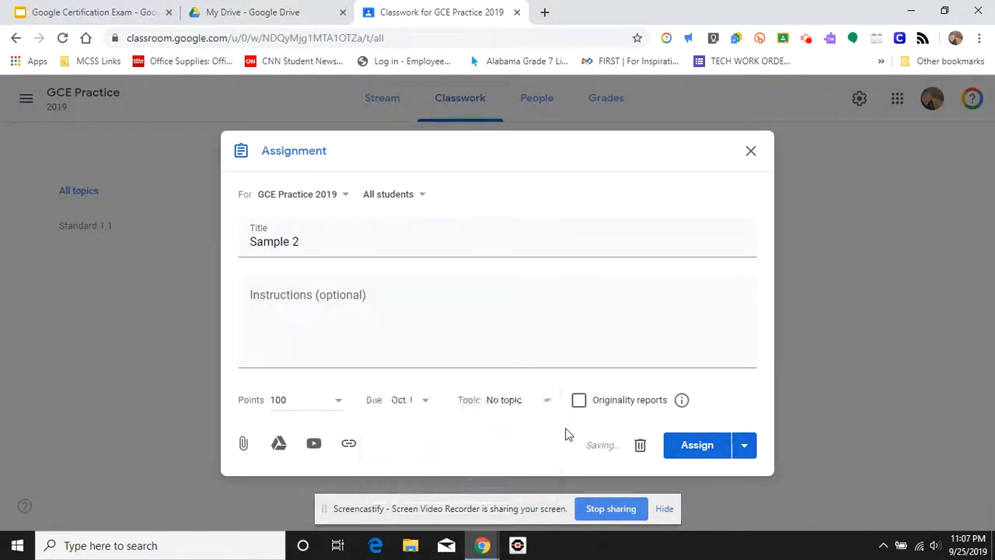
Assign Sample 2 under the Standard 1.1 topic and move the Sample assignment above it in the list
left_click(505, 404)
left_click(509, 464)
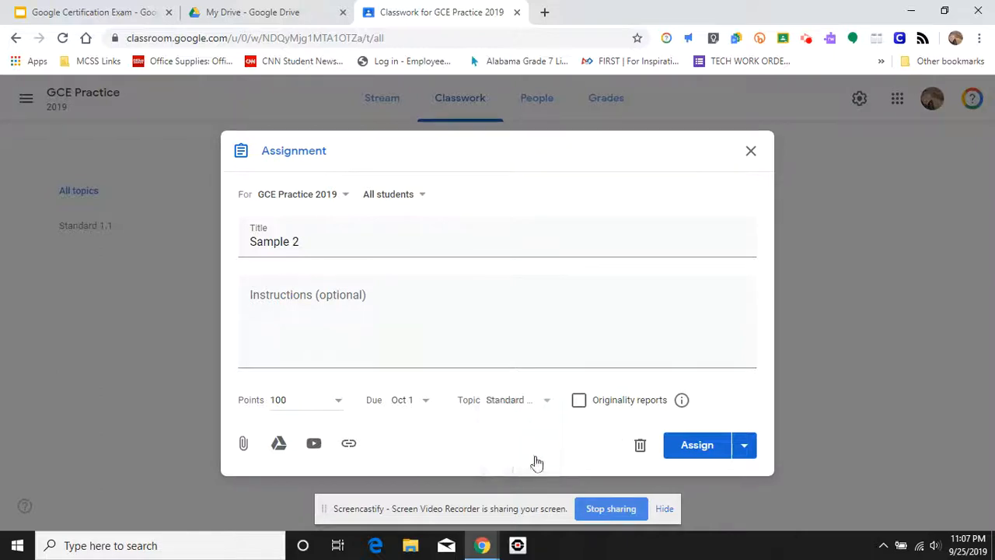
left_click(678, 443)
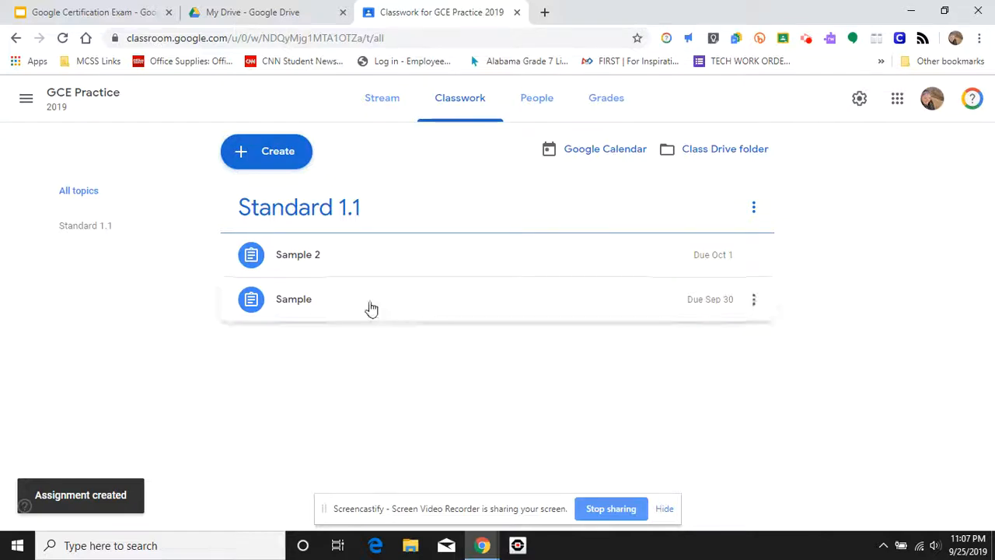
left_click_drag(359, 313, 371, 254)
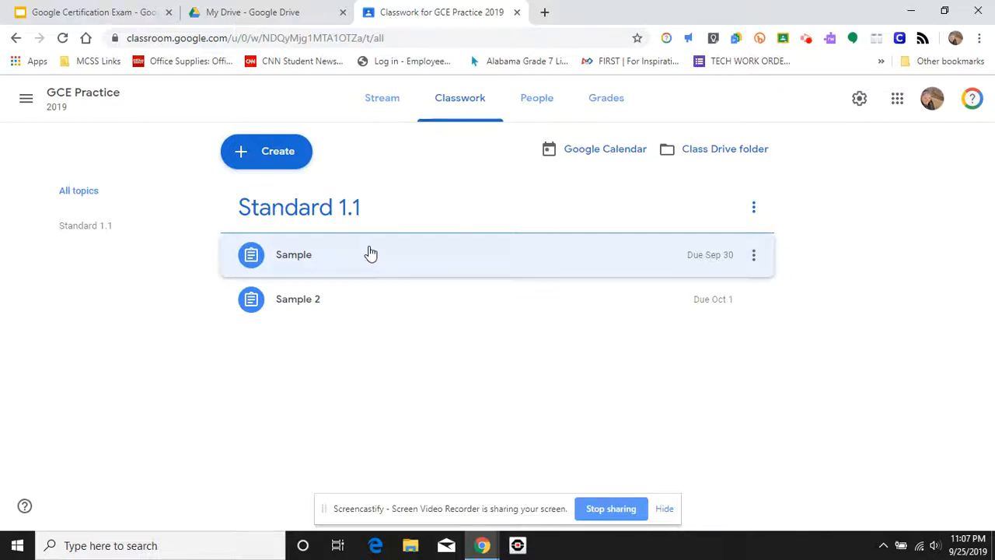
Check the available classwork types, and start a new announcement on the class stream for all students
left_click(279, 151)
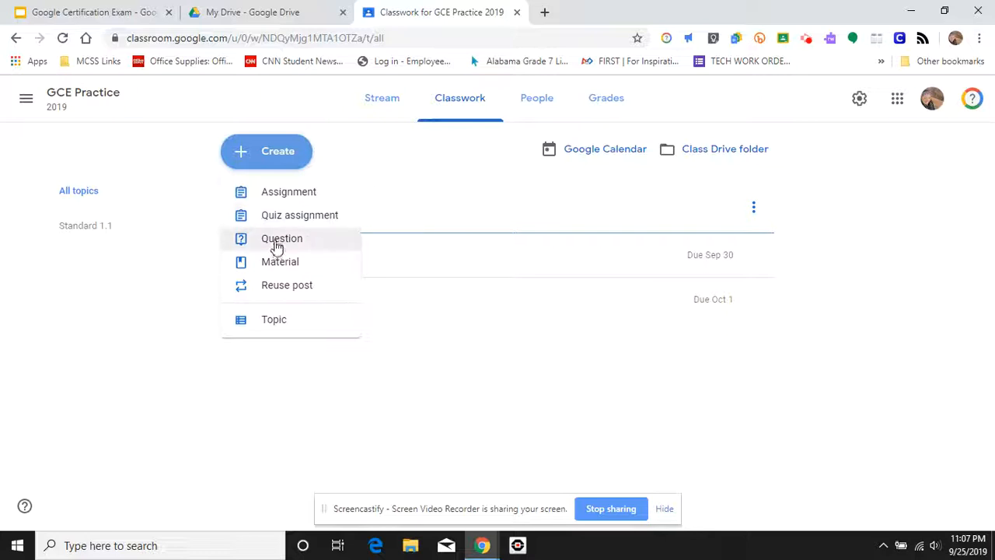
left_click(379, 107)
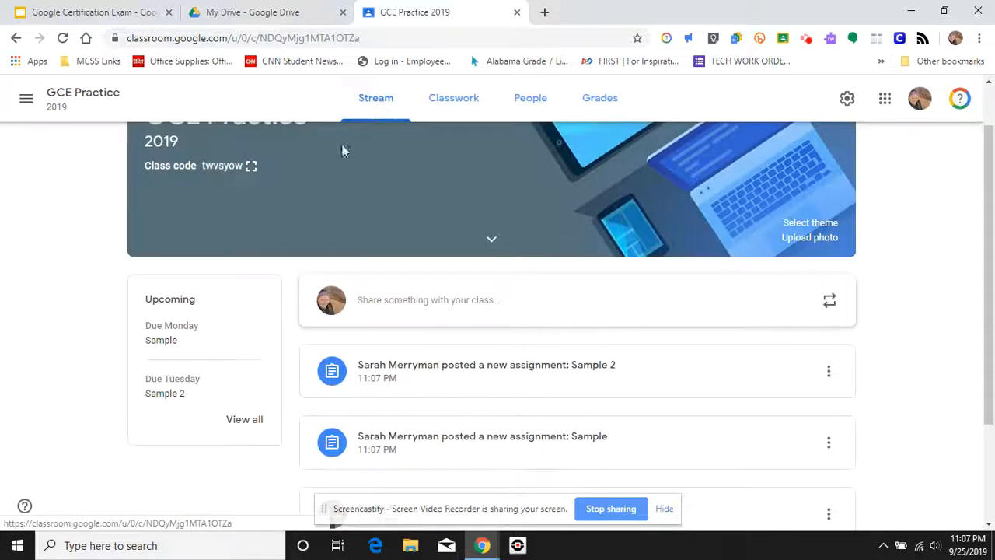
left_click(448, 302)
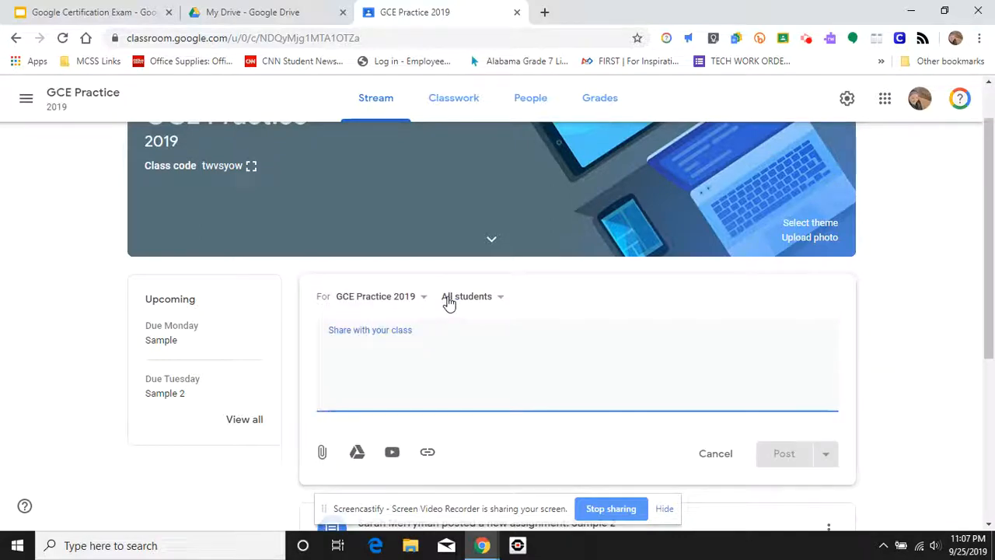